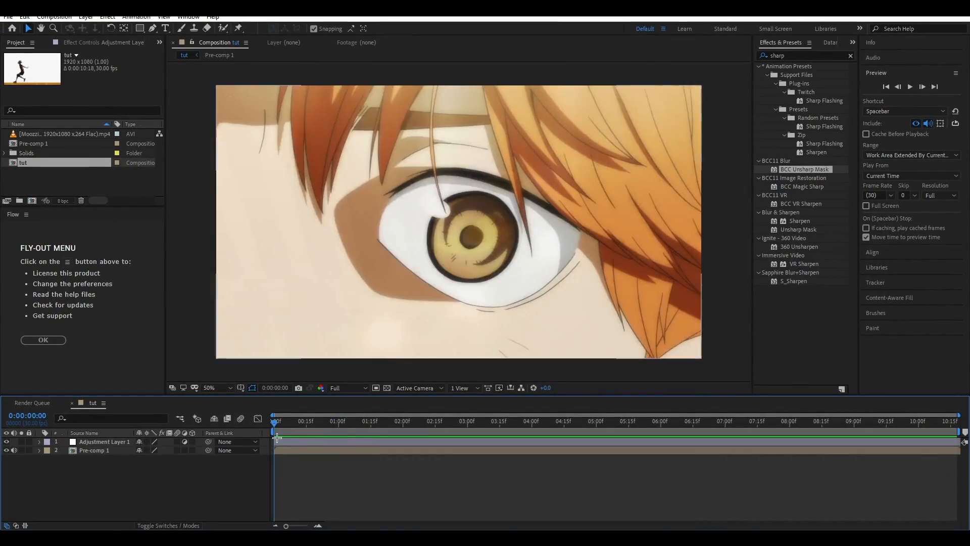
Delete Adjustment Layer 1 and add a new adjustment layer to the composition.
left_click(278, 442)
key("Delete")
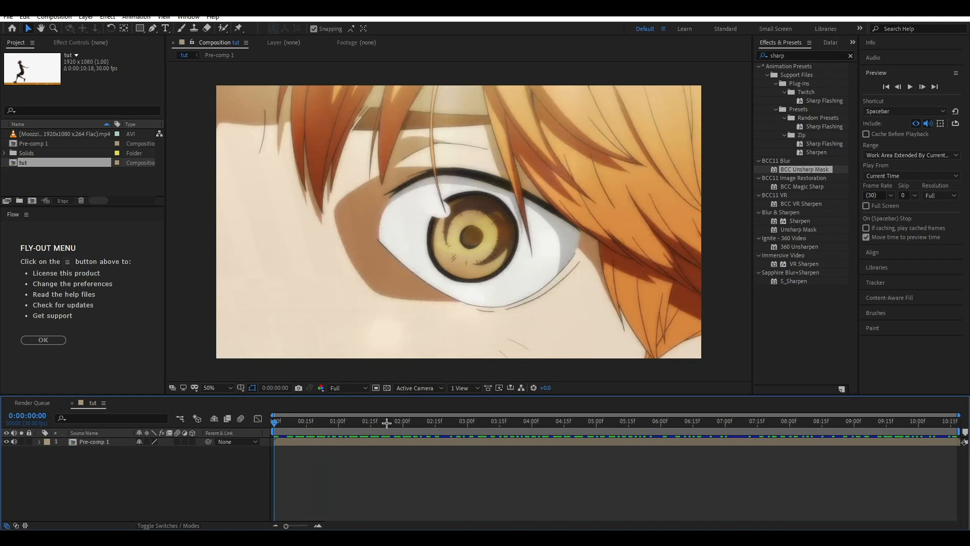
left_click_drag(386, 421, 591, 423)
right_click(218, 378)
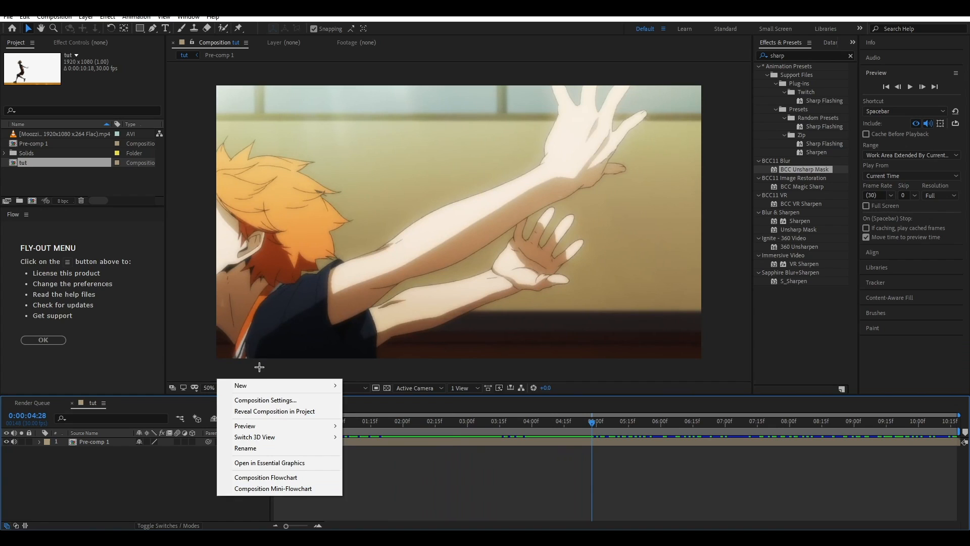
mouse_move(277, 385)
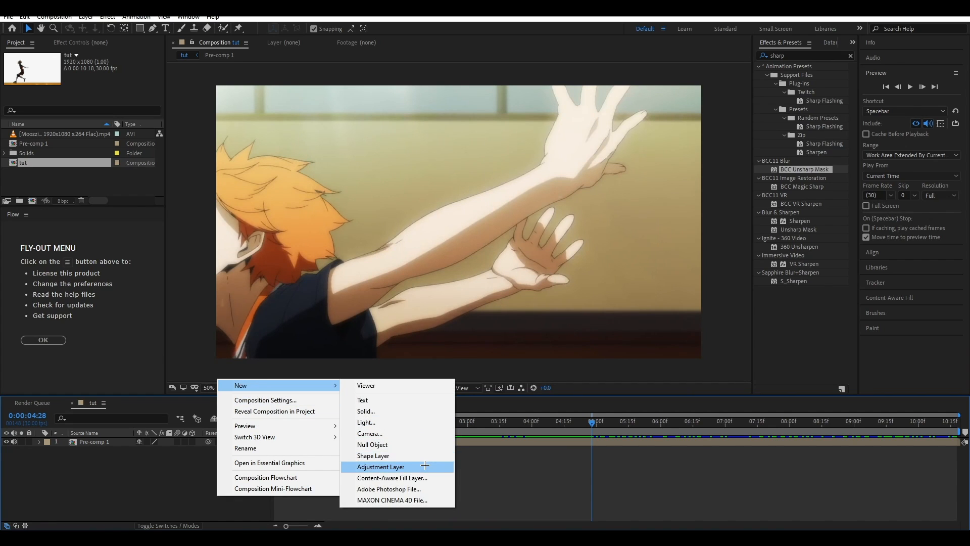
left_click(425, 466)
Find Sharpen in Effects & Presets and apply it to the new adjustment layer.
left_click(776, 55)
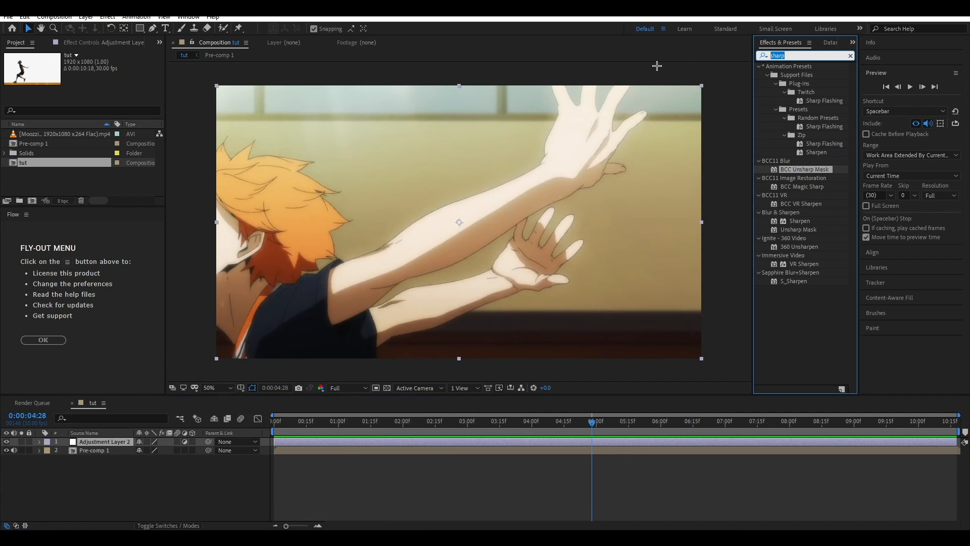
key("ctrl+a")
key("BackSpace")
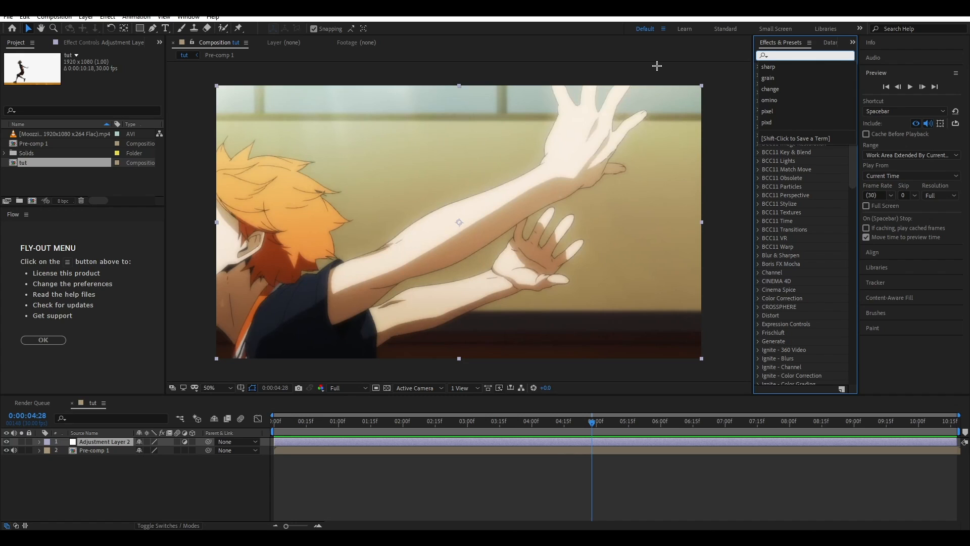
type("shapr")
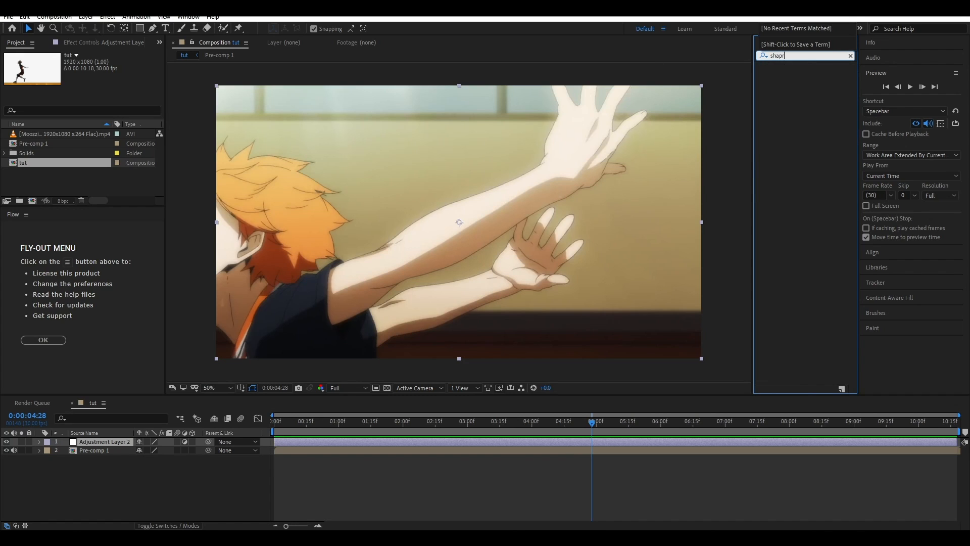
key("BackSpace")
key("BackSpace")
type("rpen")
left_click(801, 135)
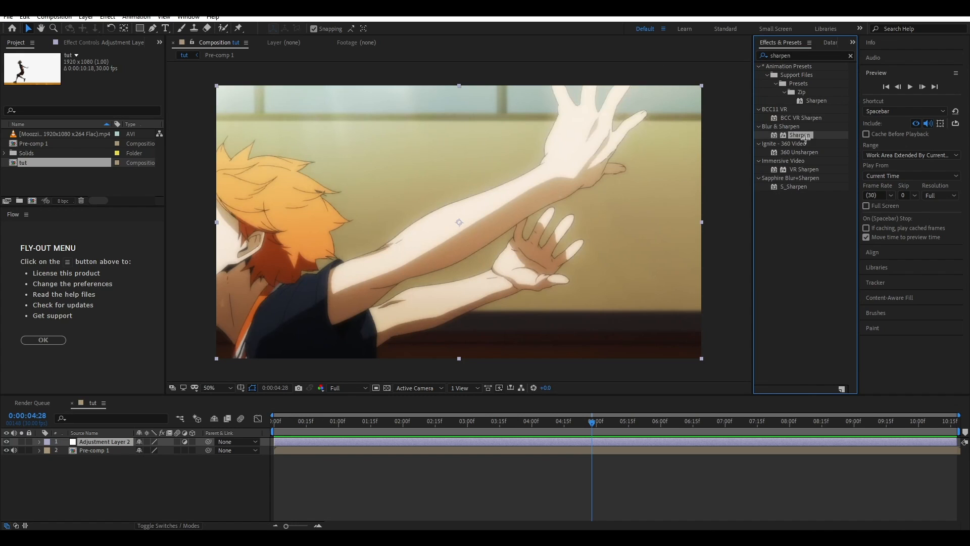
double_click(801, 135)
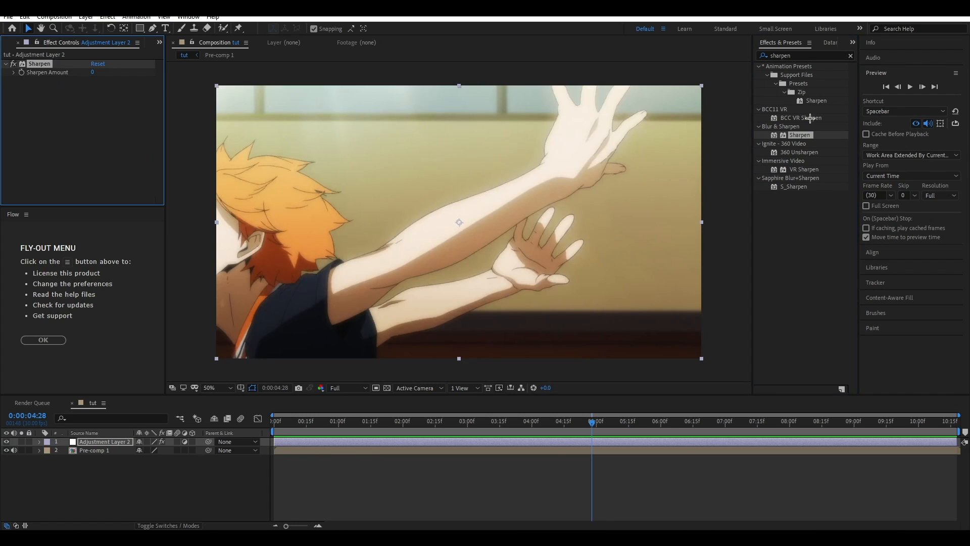
left_click(801, 54)
type("unsharp")
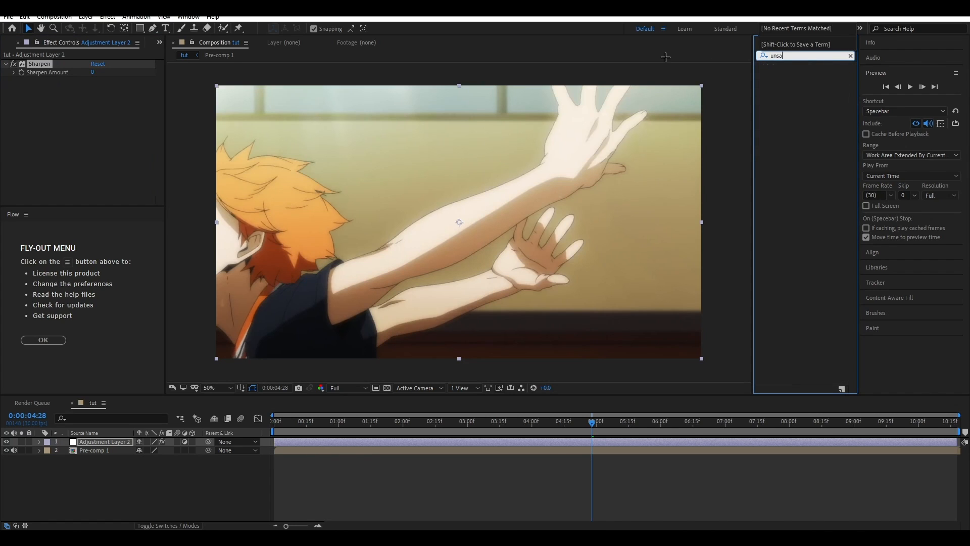
Add Unsharp Mask with Radius 15 and Amount 25, and raise Sharpen Amount to 20.
double_click(799, 91)
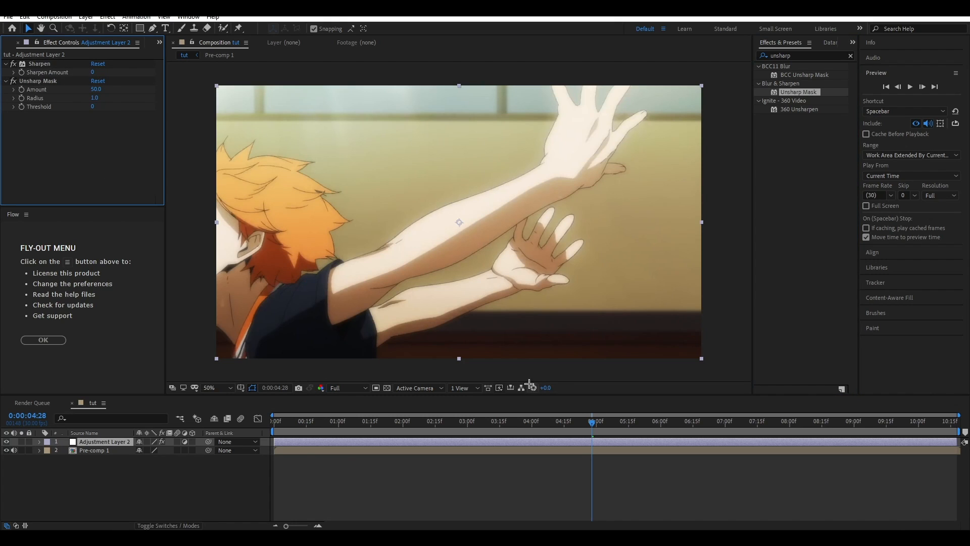
left_click(540, 465)
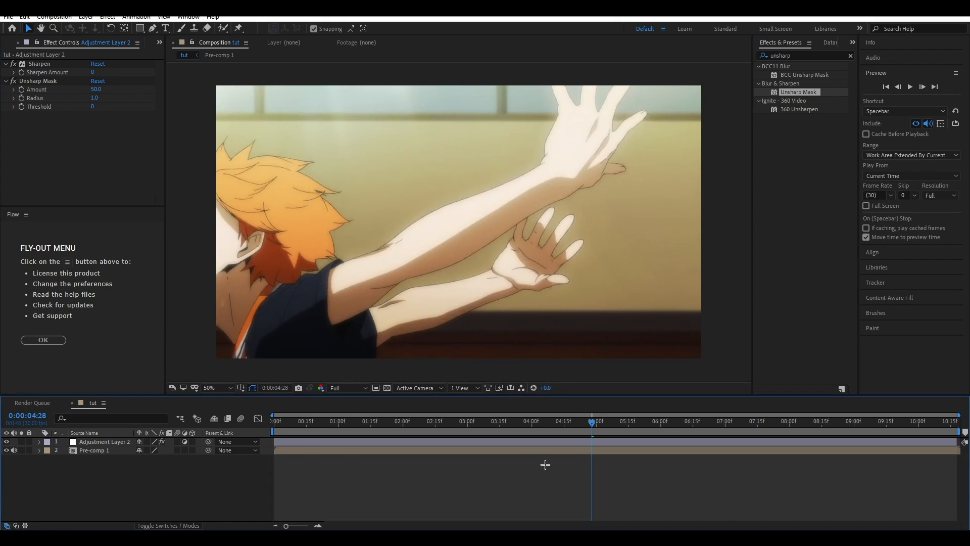
scroll(464, 279, "up", 1)
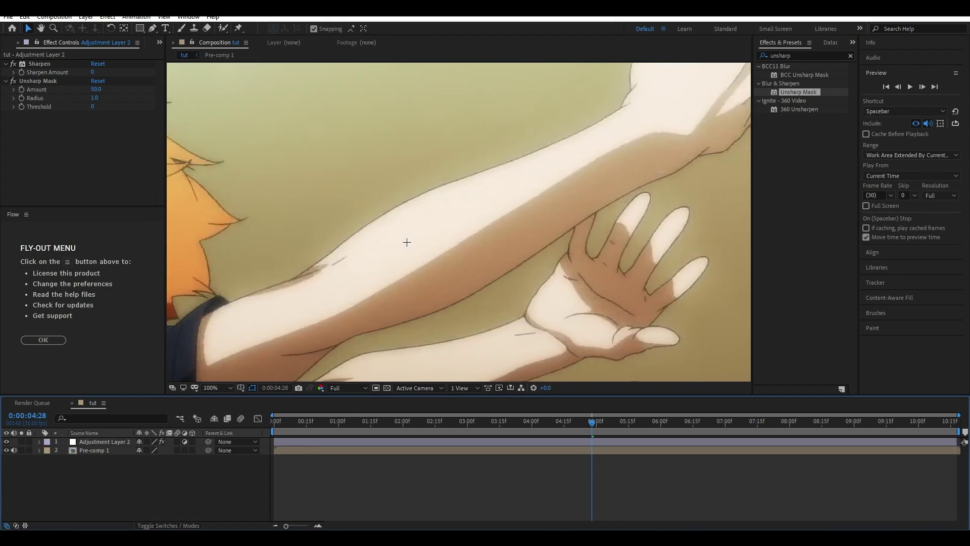
left_click(93, 98)
key("Return")
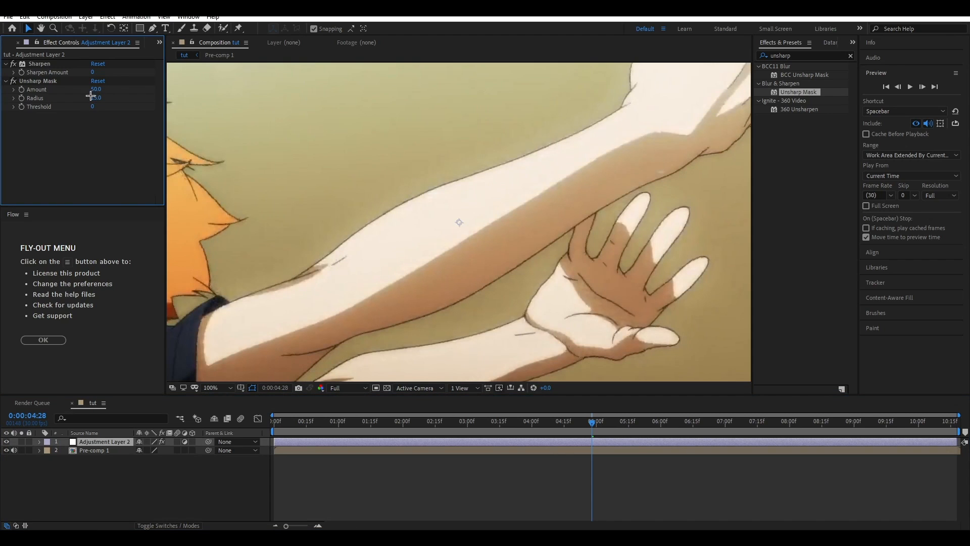
left_click(96, 88)
type("25")
key("Return")
left_click_drag(92, 72, 94, 76)
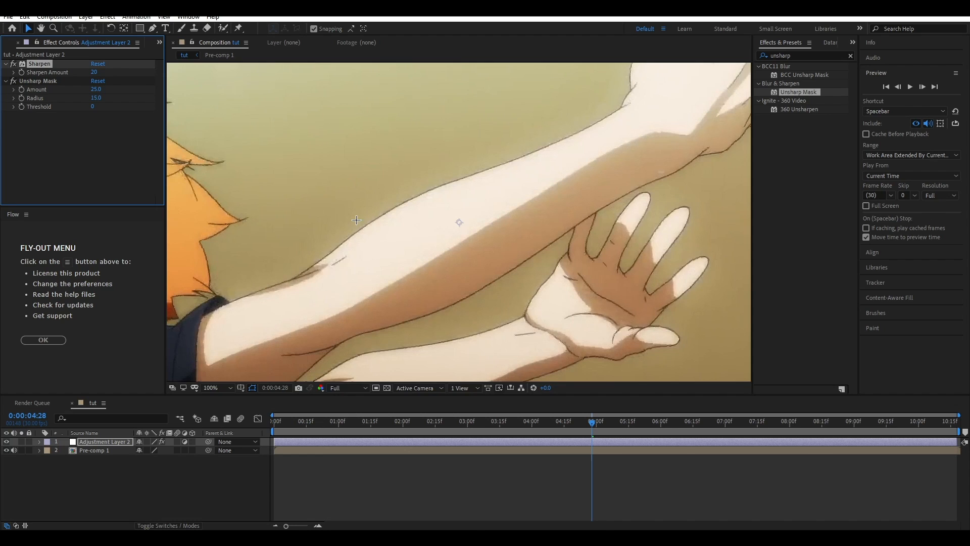
scroll(356, 220, "down", 1)
left_click_drag(592, 420, 342, 420)
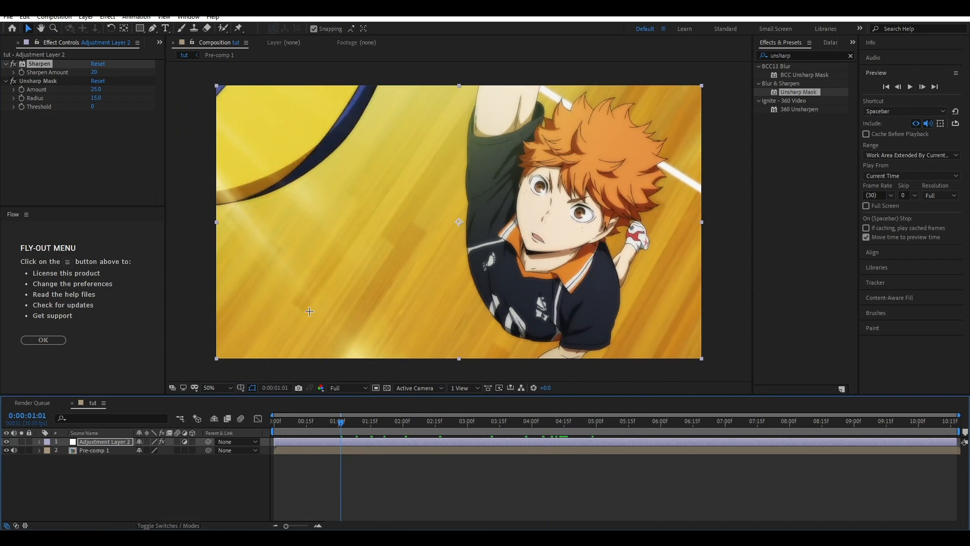
key("F2")
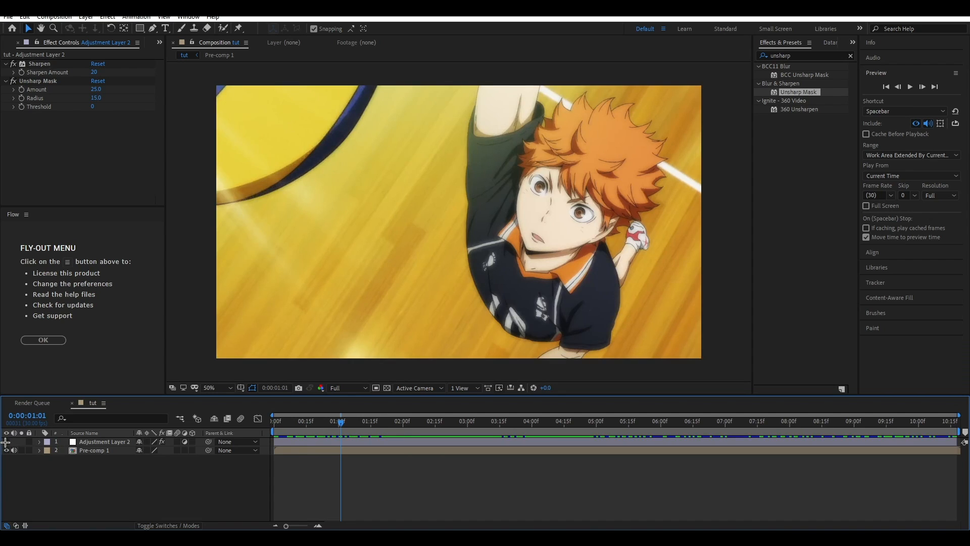
scroll(531, 247, "up", 1)
mouse_move(531, 257)
left_mouse_down()
mouse_move(516, 204)
mouse_move(522, 220)
left_mouse_up()
key("v")
left_click(8, 436)
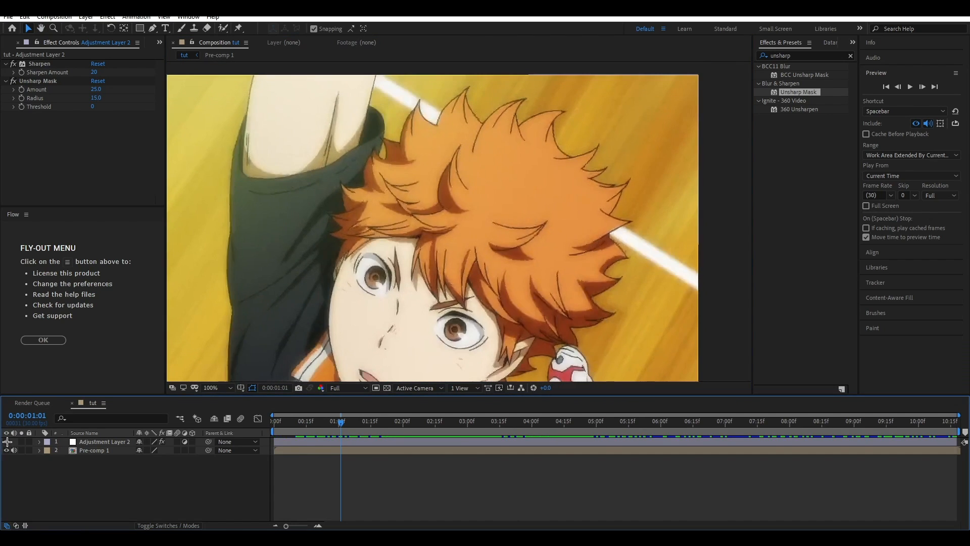
left_click(220, 387)
left_click(229, 208)
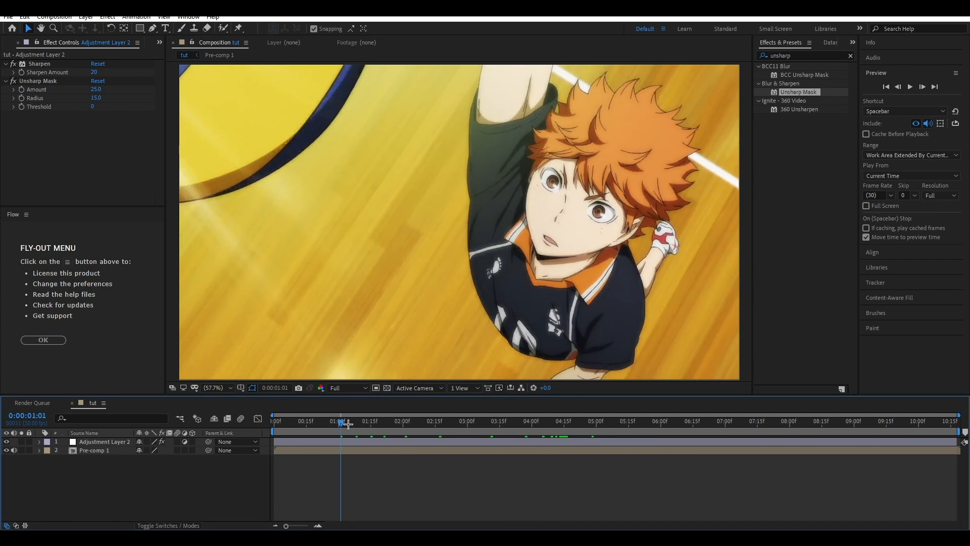
left_click_drag(347, 421, 379, 422)
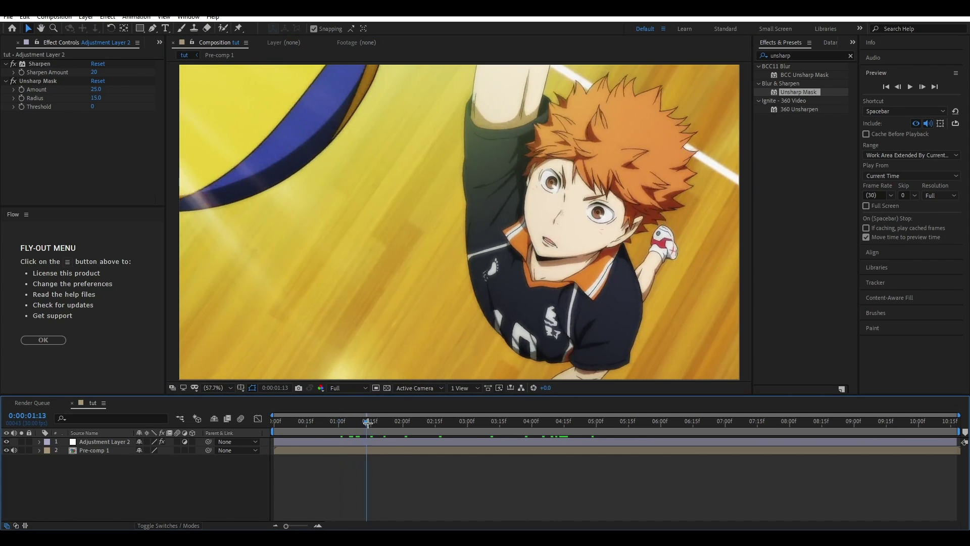
Apply the Looks effect to the adjustment layer and add a Mojo II grade in its editor.
double_click(808, 55)
type("looks")
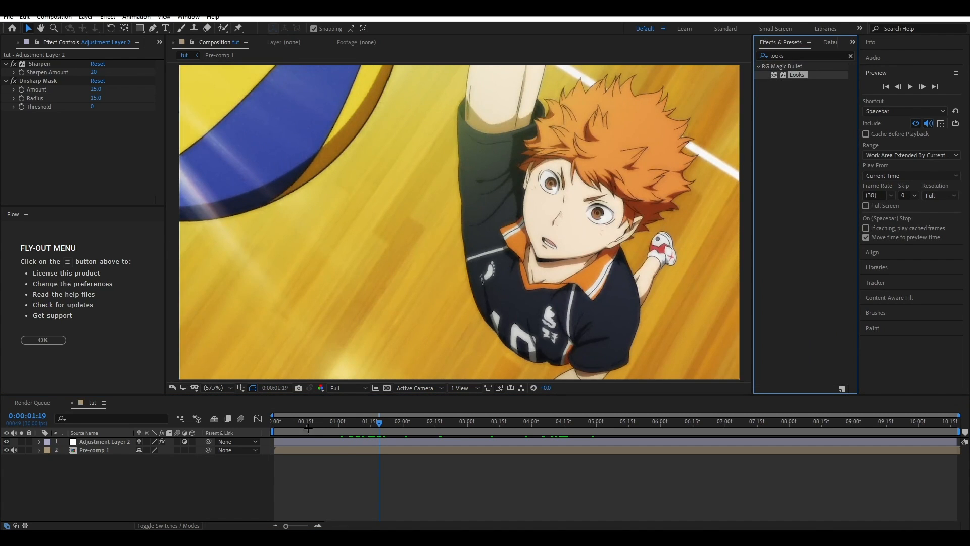
left_click(648, 235)
double_click(792, 74)
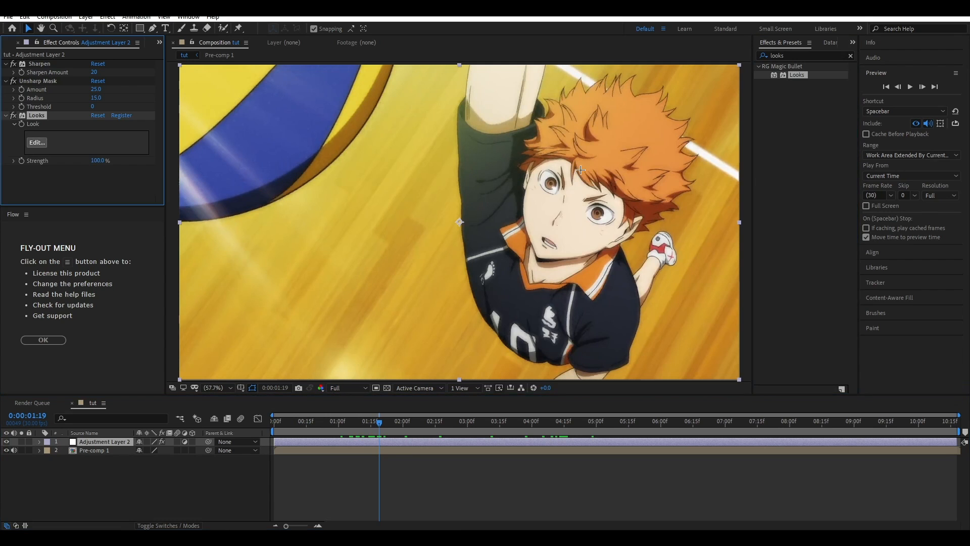
left_click(38, 143)
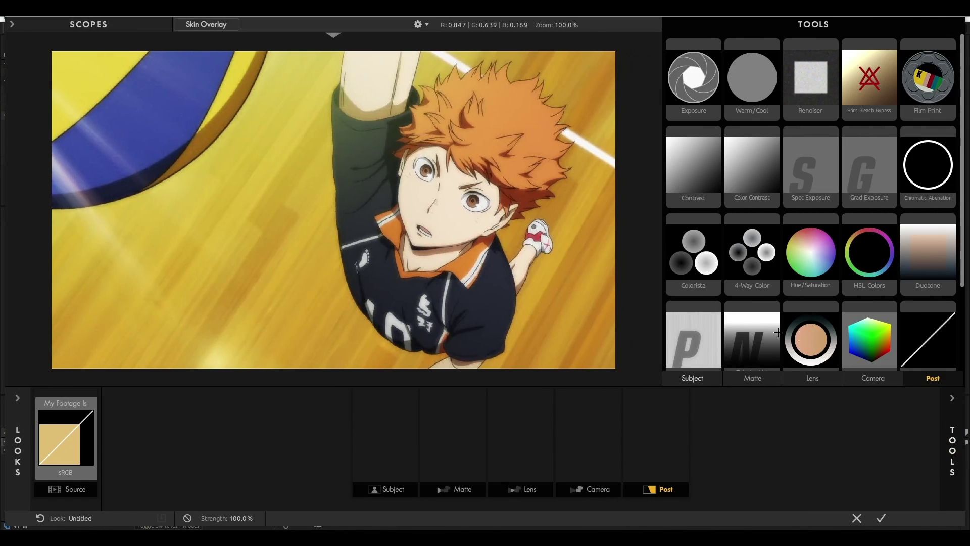
double_click(809, 337)
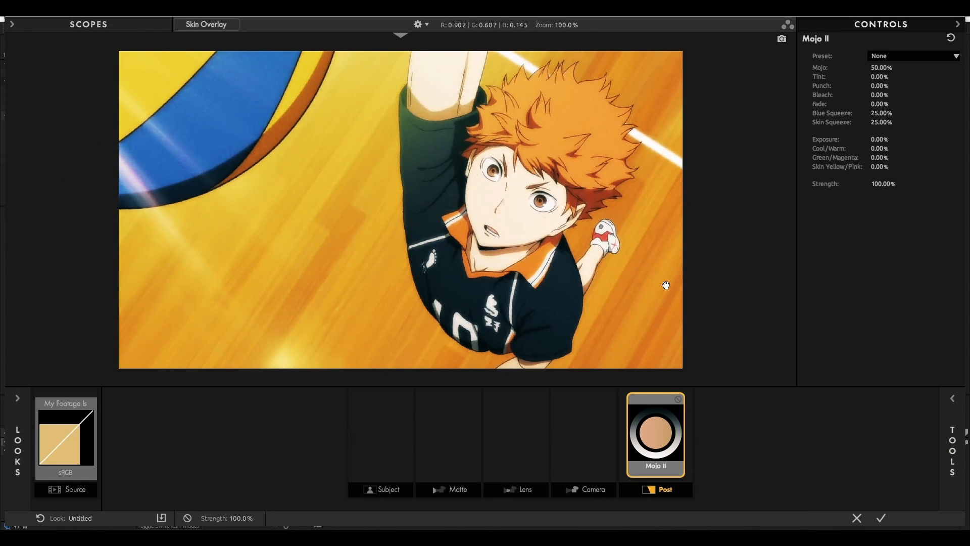
Add a Curves tool to the Post stage and bend the tone curve for contrast.
left_click(666, 286)
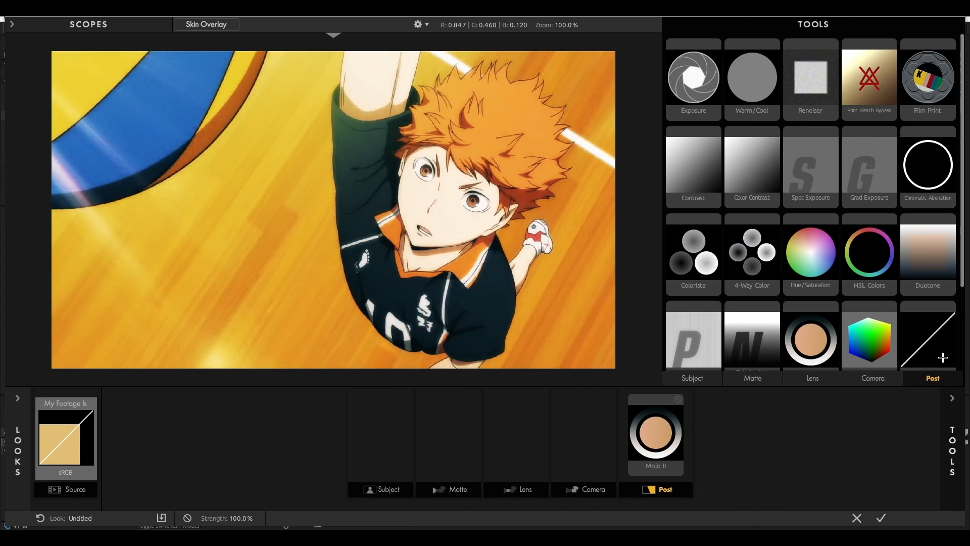
double_click(942, 357)
mouse_move(843, 140)
left_mouse_down()
mouse_move(859, 139)
mouse_move(873, 109)
left_mouse_up()
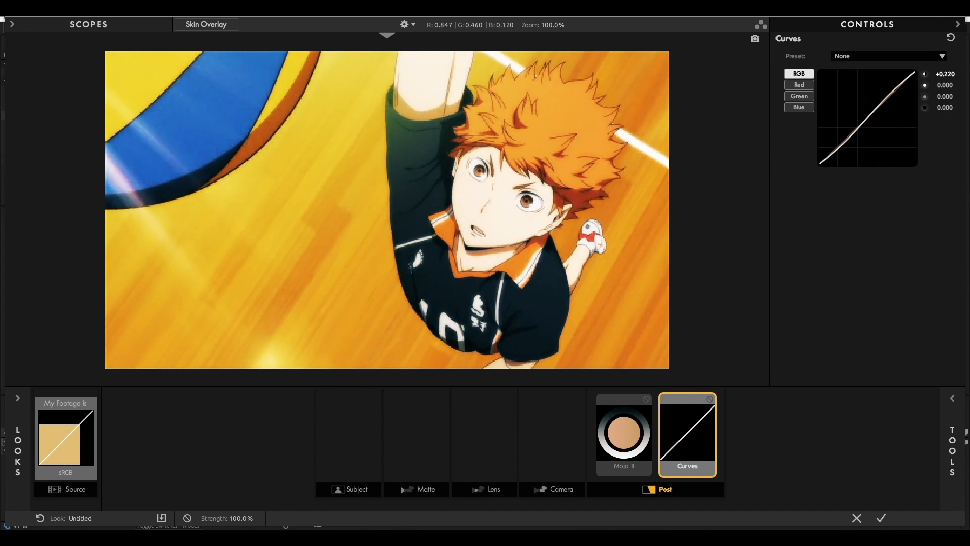
Reduce Mojo to 25%, zero the blue and skin squeeze, and apply the look.
left_click(624, 466)
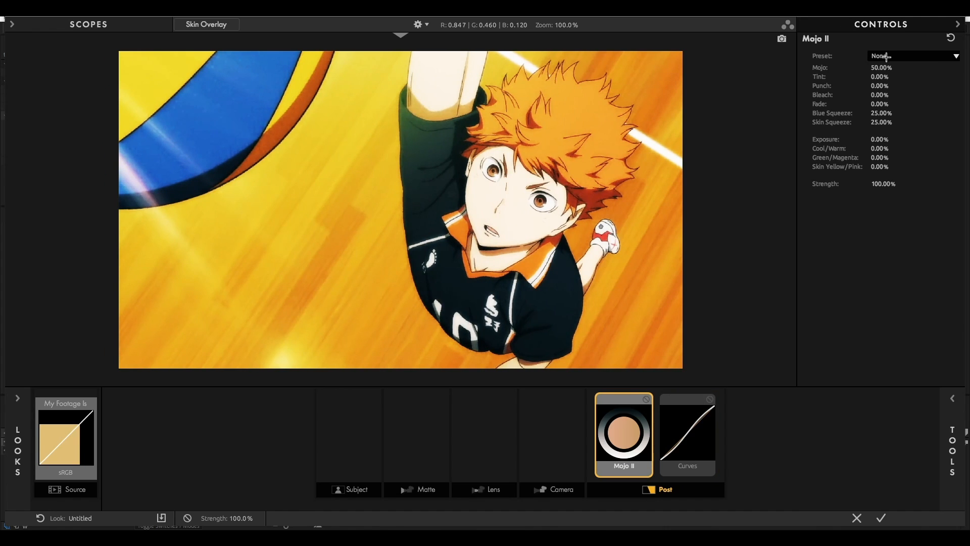
left_click_drag(880, 67, 864, 68)
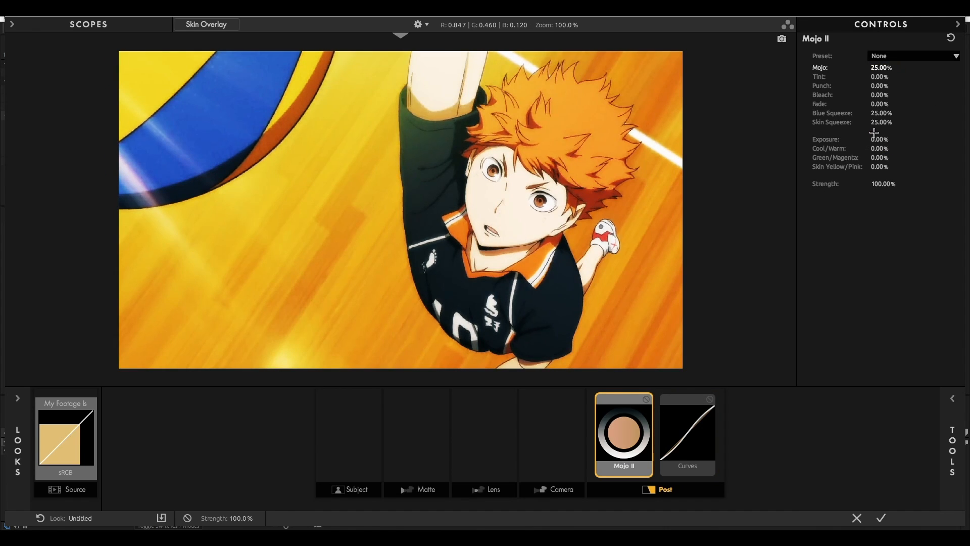
mouse_move(879, 122)
left_mouse_down()
mouse_move(849, 122)
mouse_move(849, 113)
left_mouse_up()
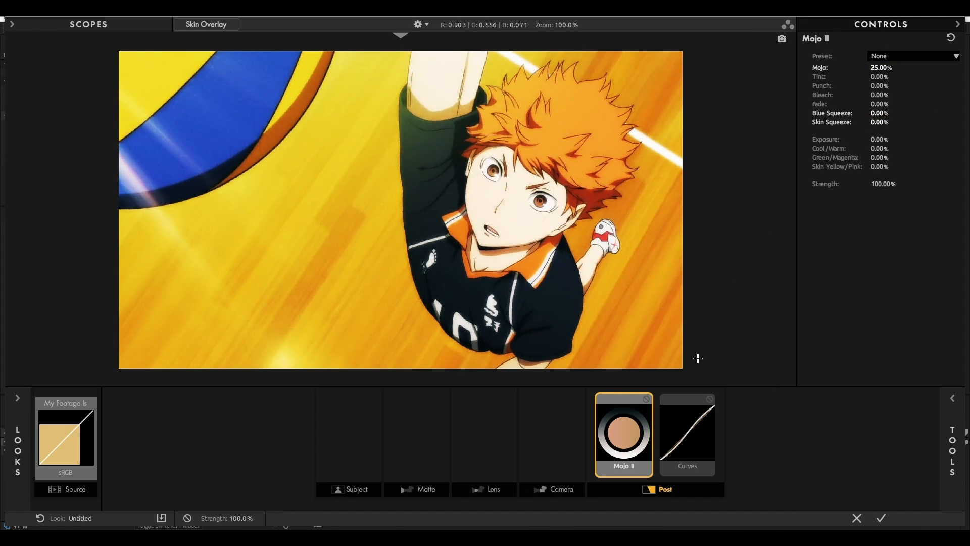
left_click(881, 518)
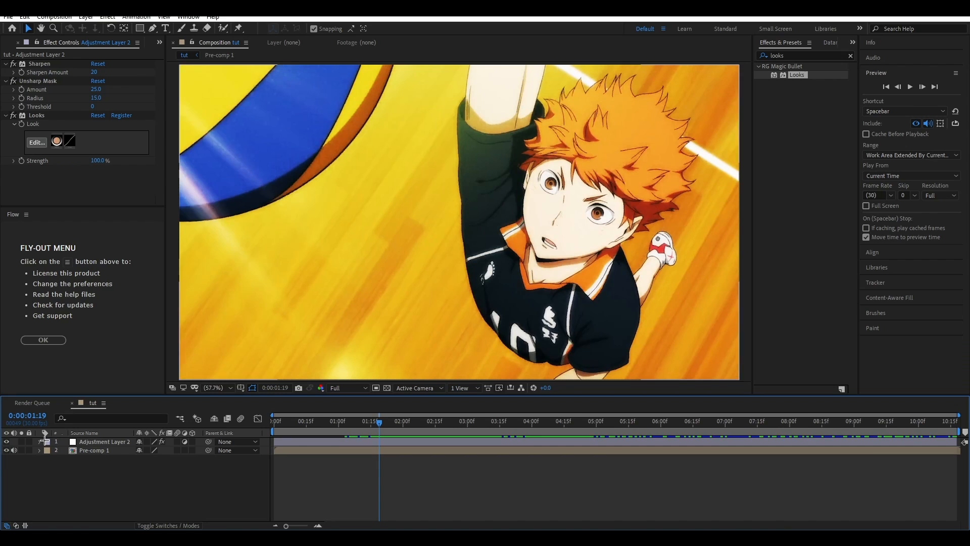
Toggle Adjustment Layer 2's visibility off and on to compare the graded and ungraded frame.
left_click(214, 388)
left_click(229, 209)
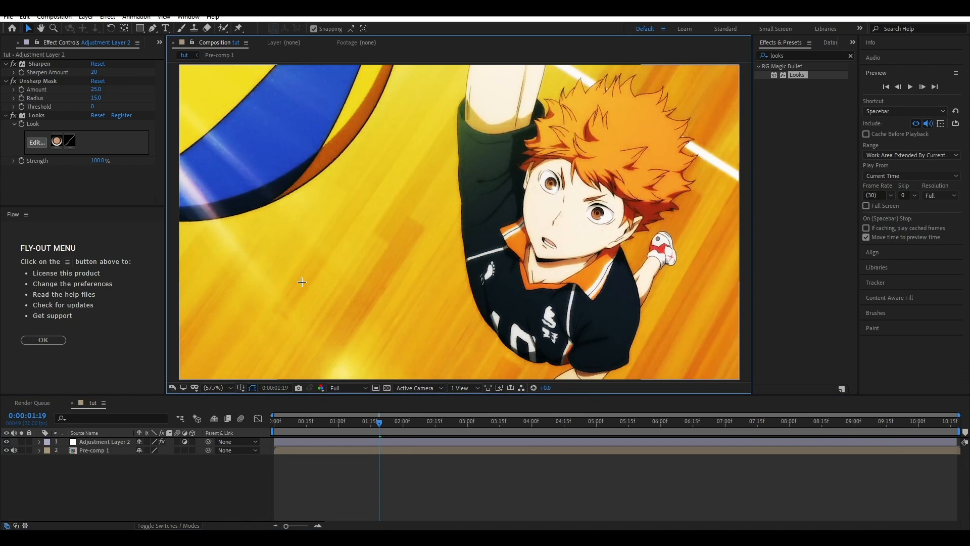
scroll(304, 281, "down", 1)
left_click(6, 442)
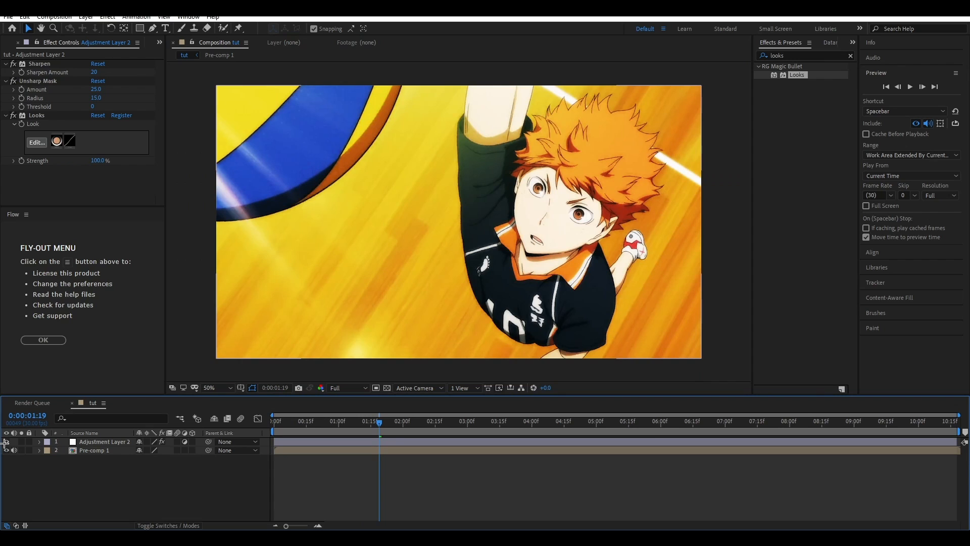
left_click(5, 442)
Deselect the layer and bring up the Composition commands for export.
left_click(350, 491)
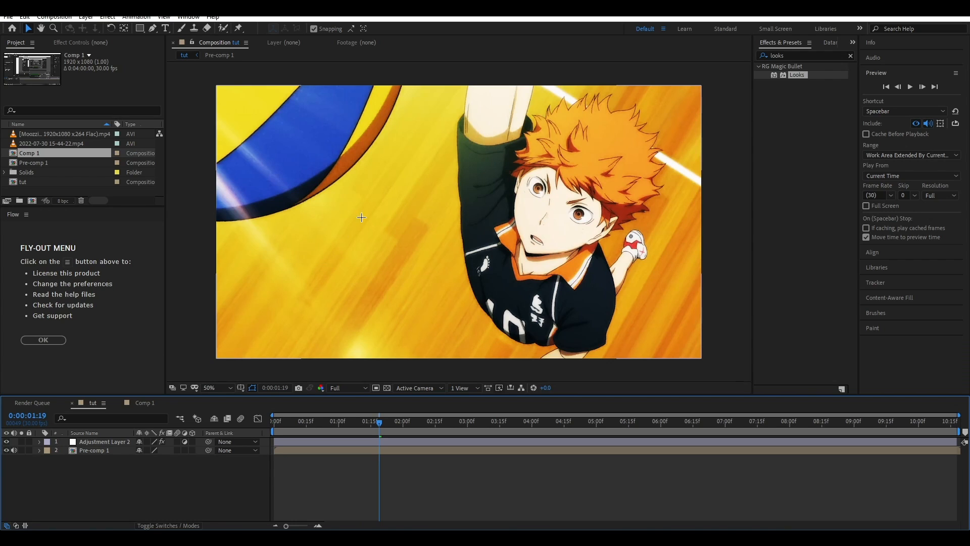
left_click(65, 17)
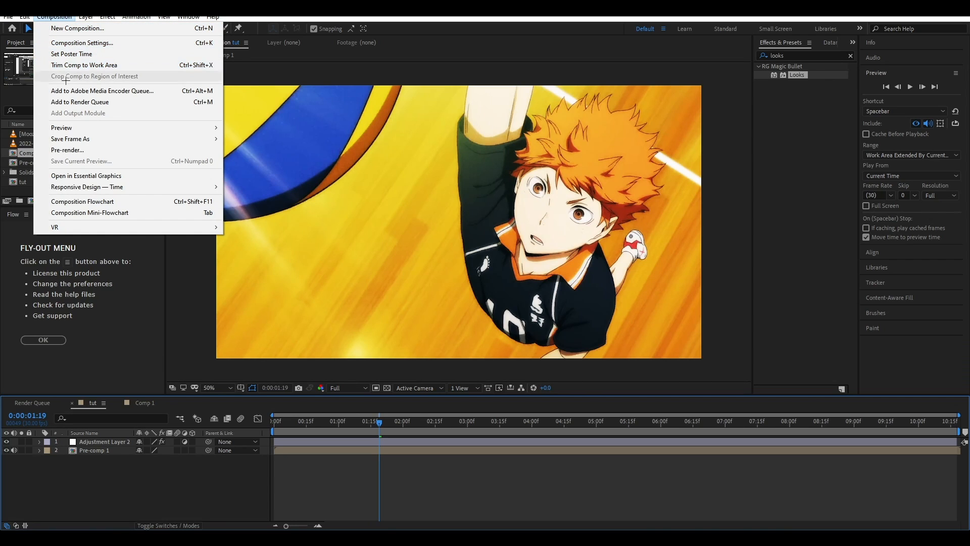
Queue the tut composition in Media Encoder and bring up its Match Source – High bitrate settings.
left_click(173, 91)
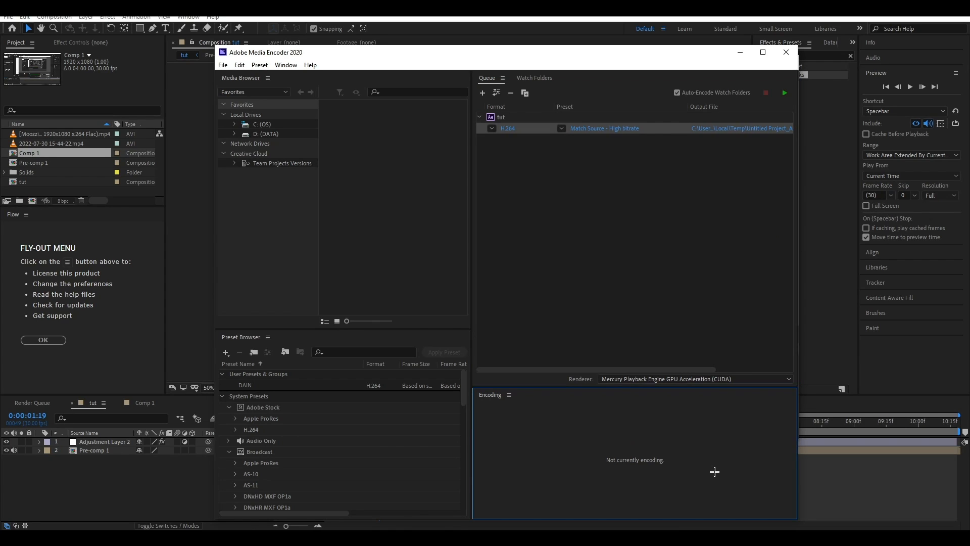
left_click(664, 260)
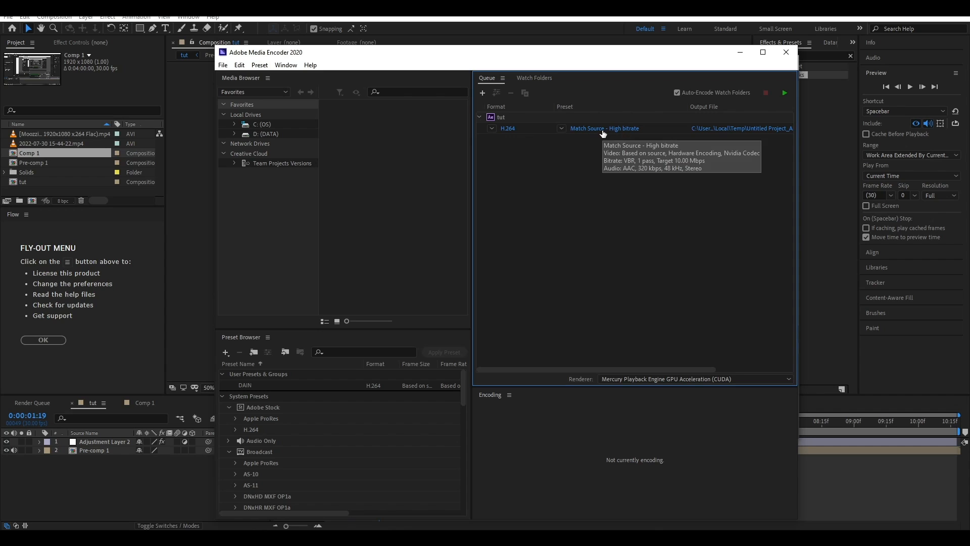
left_click(603, 131)
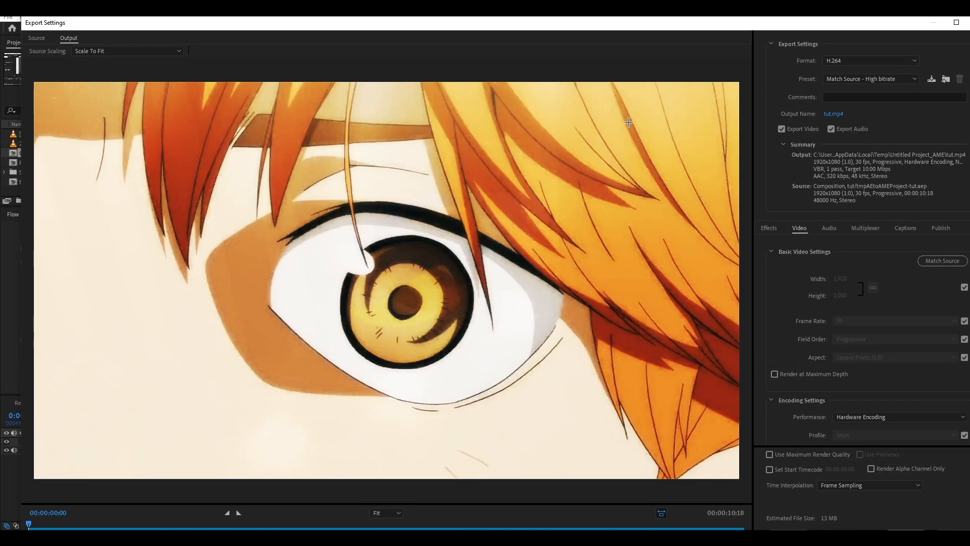
scroll(847, 284, "down", 2)
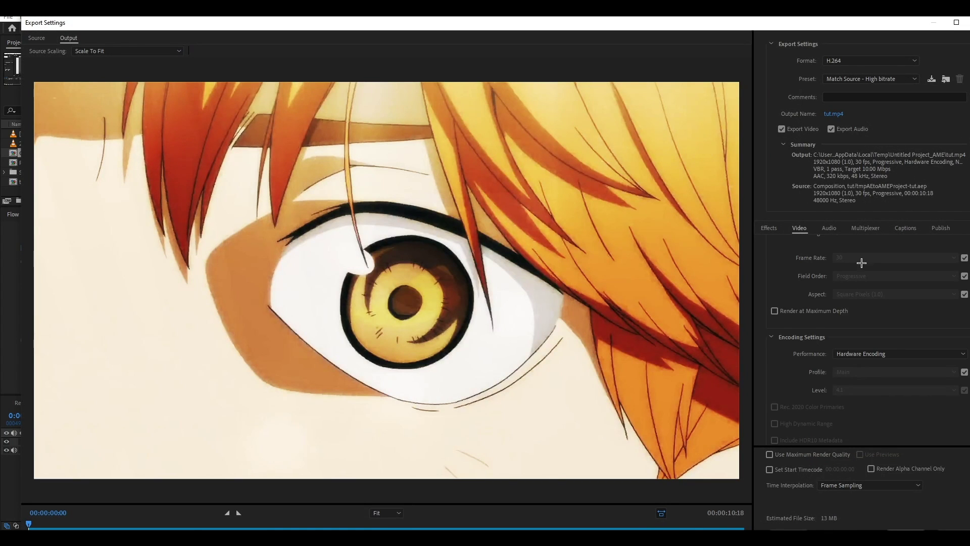
Set maximum bit depth, CBR encoding at 50 Mbps and maximum render quality, then confirm.
double_click(929, 23)
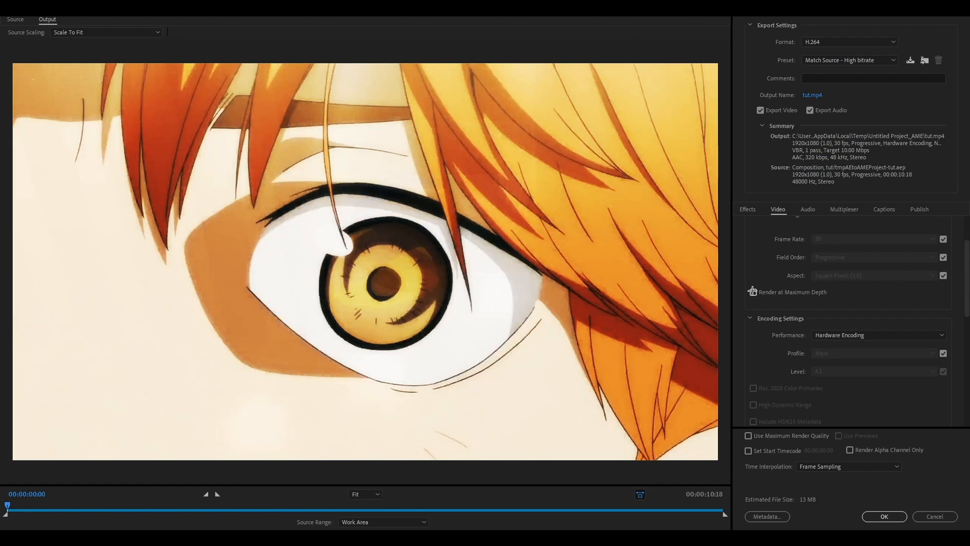
scroll(753, 292, "up", 2)
left_click(754, 355)
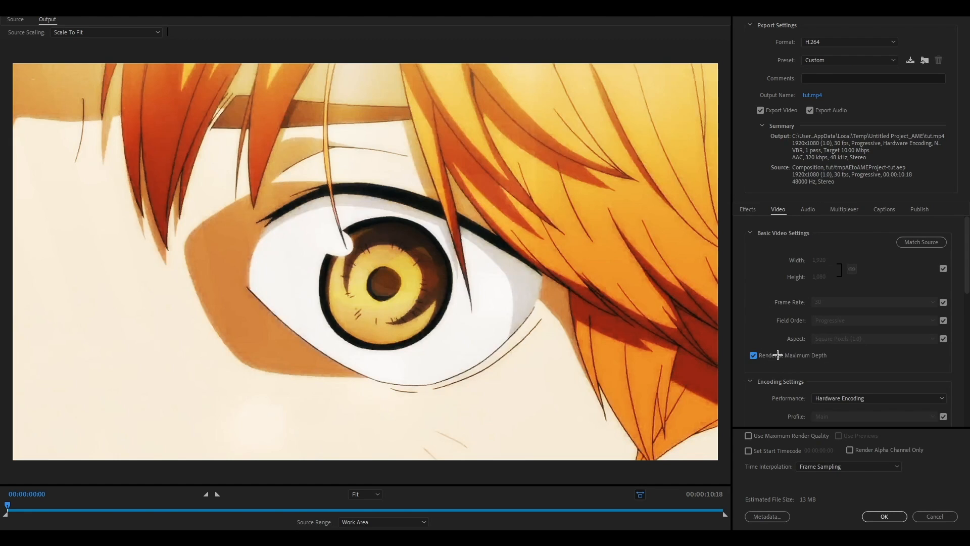
scroll(835, 337, "down", 3)
scroll(835, 337, "down", 2)
scroll(835, 337, "down", 2)
left_click(835, 347)
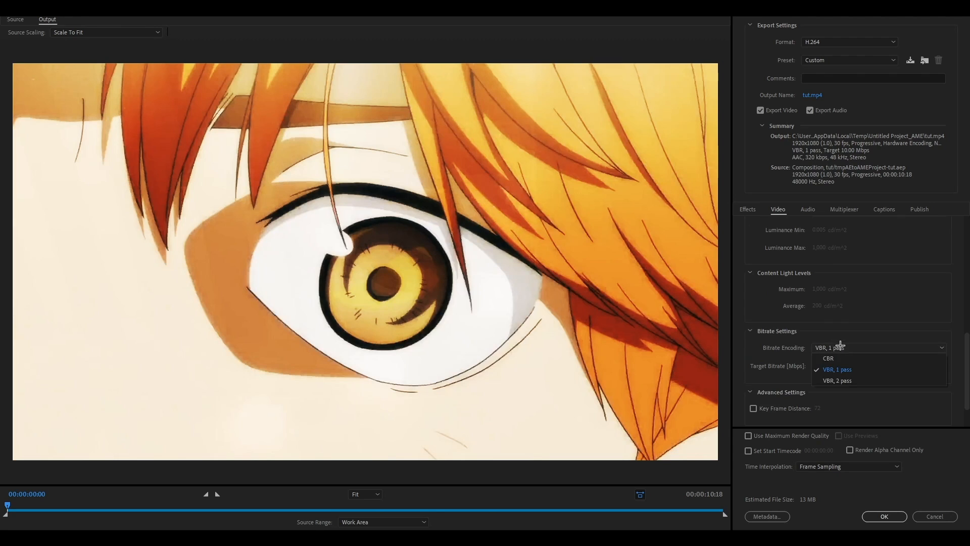
left_click(838, 357)
left_click_drag(837, 367, 918, 366)
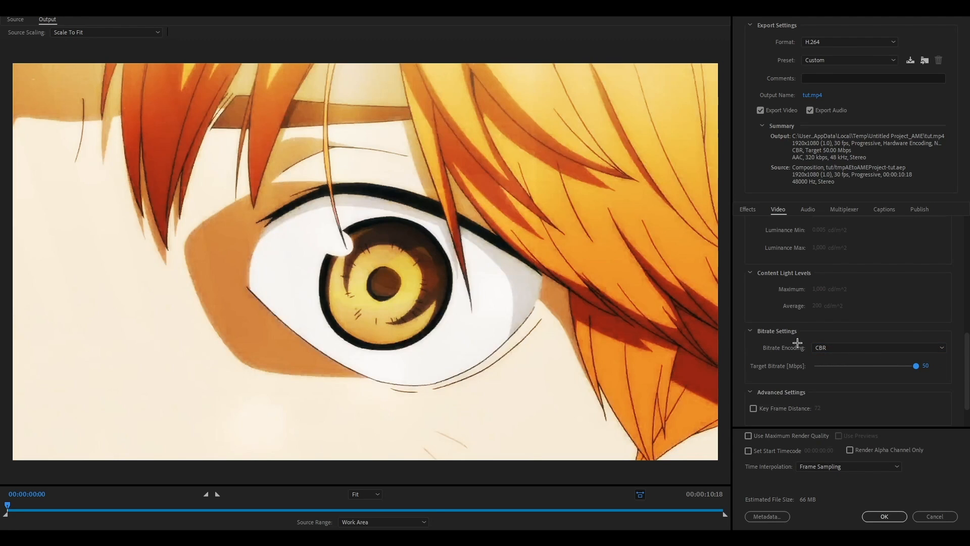
scroll(798, 345, "down", 2)
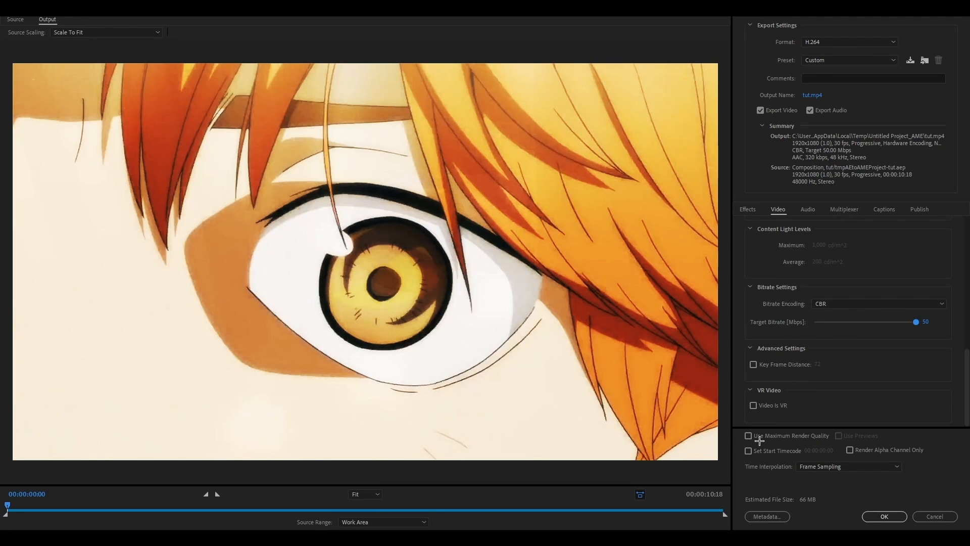
left_click(749, 435)
left_click(884, 516)
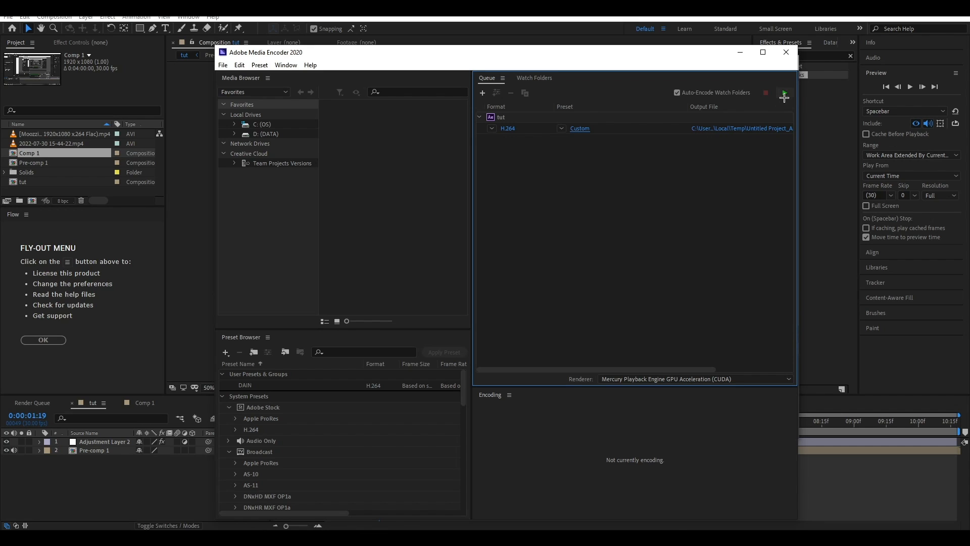
Start encoding the queued tut export.
left_click(785, 92)
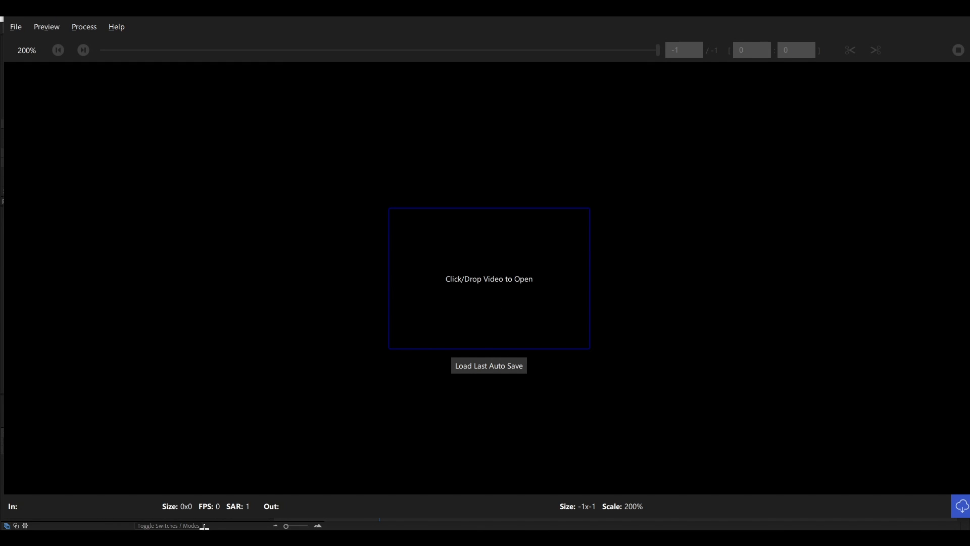
Drag the exported tut.mp4 from File Explorer into Topaz for 200% Gaia-HQ upscaling.
left_click(167, 496)
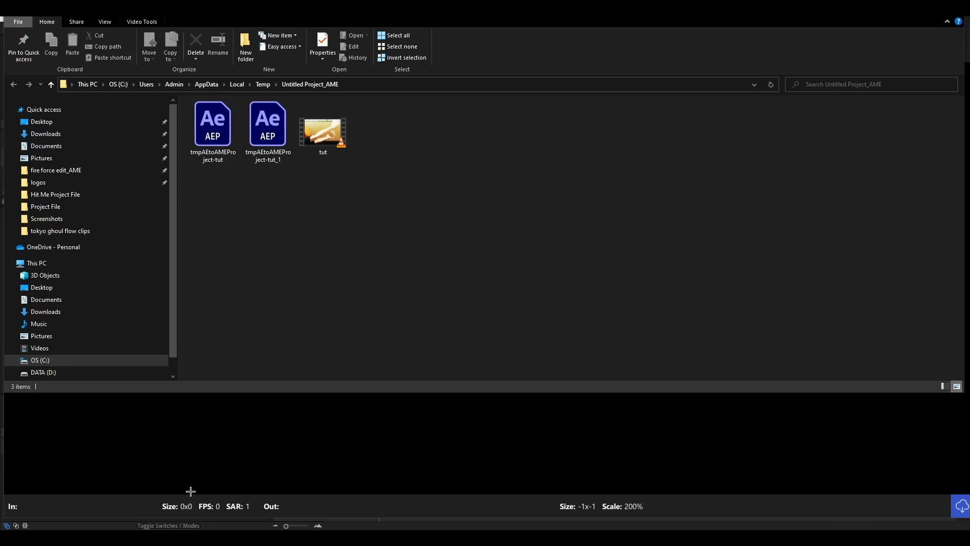
left_click_drag(332, 133, 408, 436)
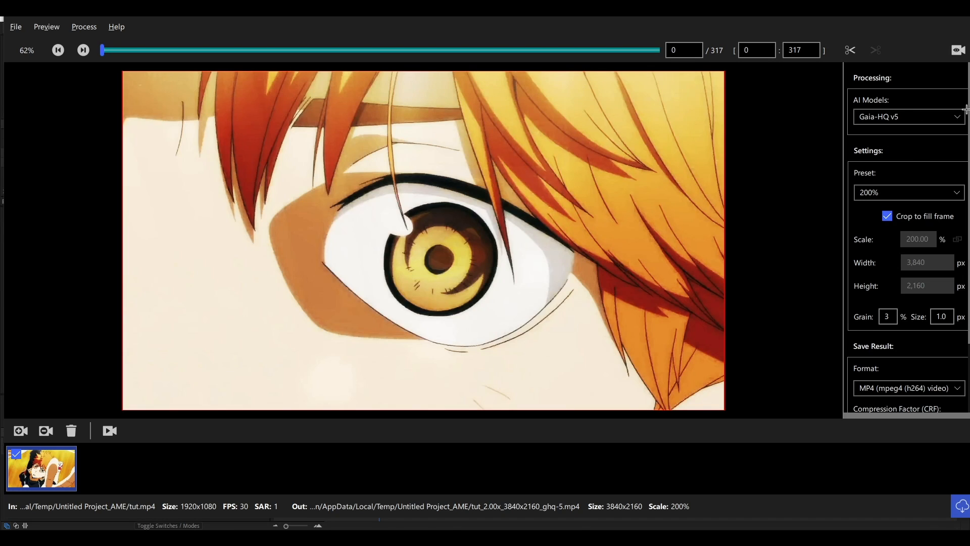
Choose Artemis LQ v10 as the AI upscaling model.
left_click(911, 116)
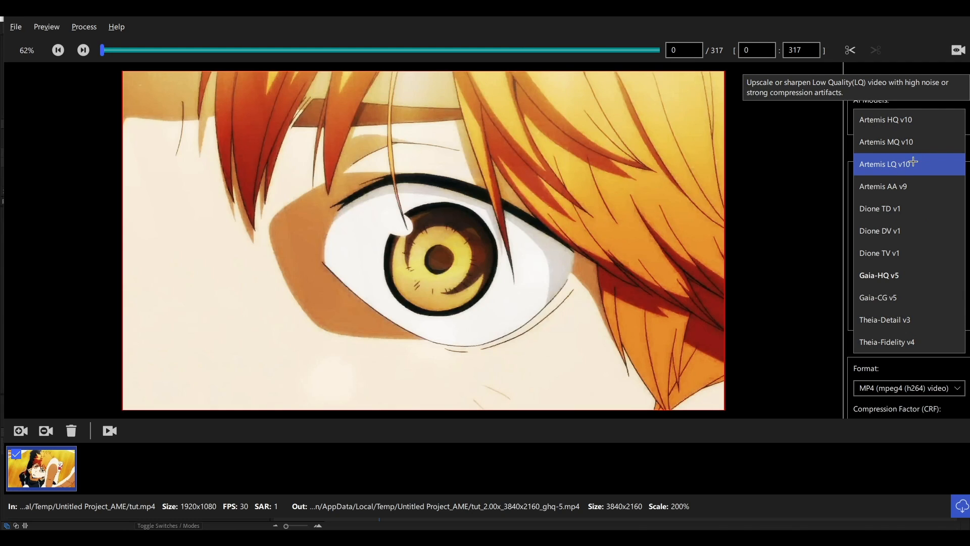
left_click(914, 162)
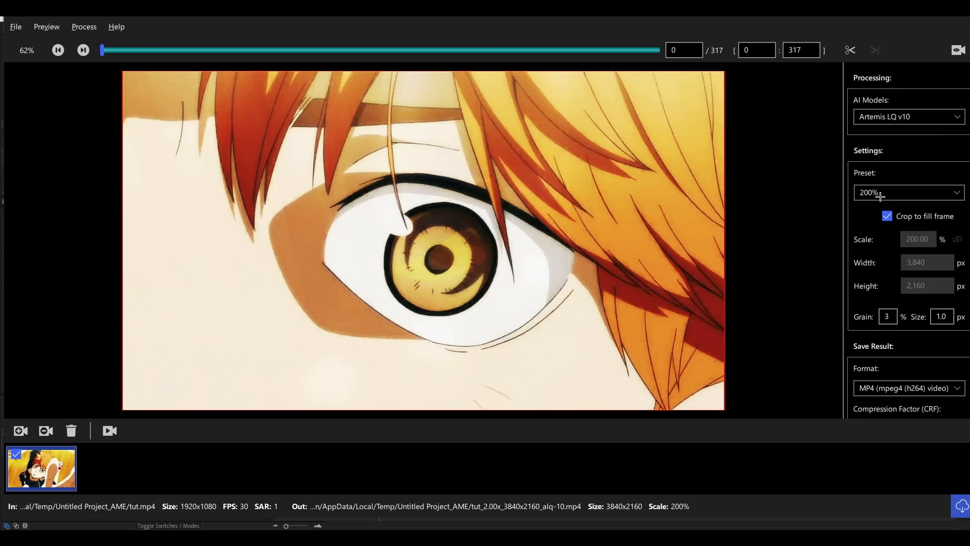
Select the 200% upscale preset to 3840x2160, set grain 0 and compression factor 0.
left_click(912, 190)
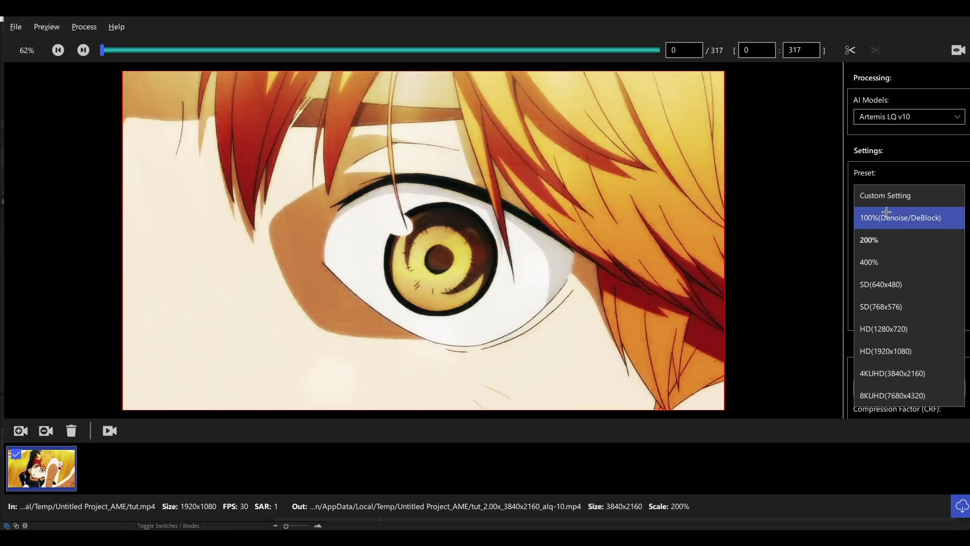
left_click(916, 221)
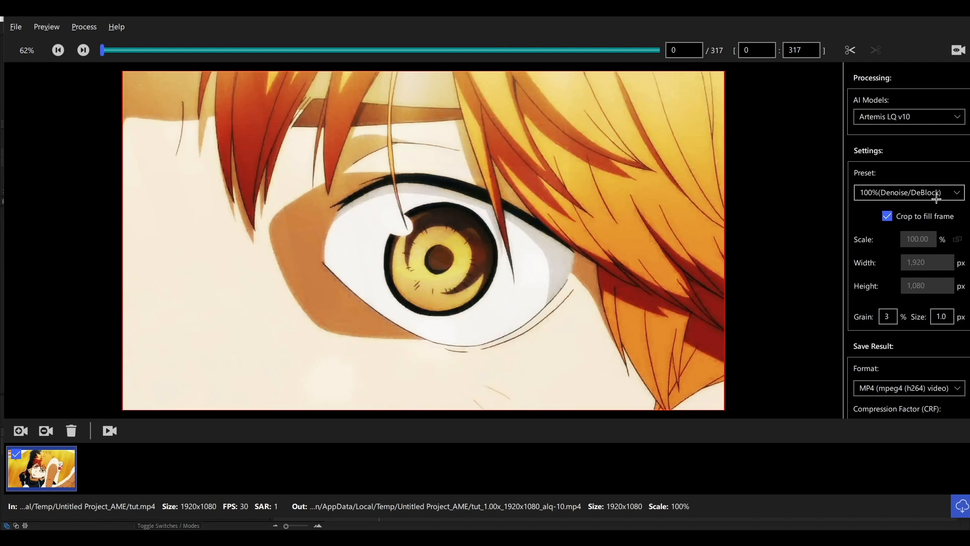
left_click(937, 195)
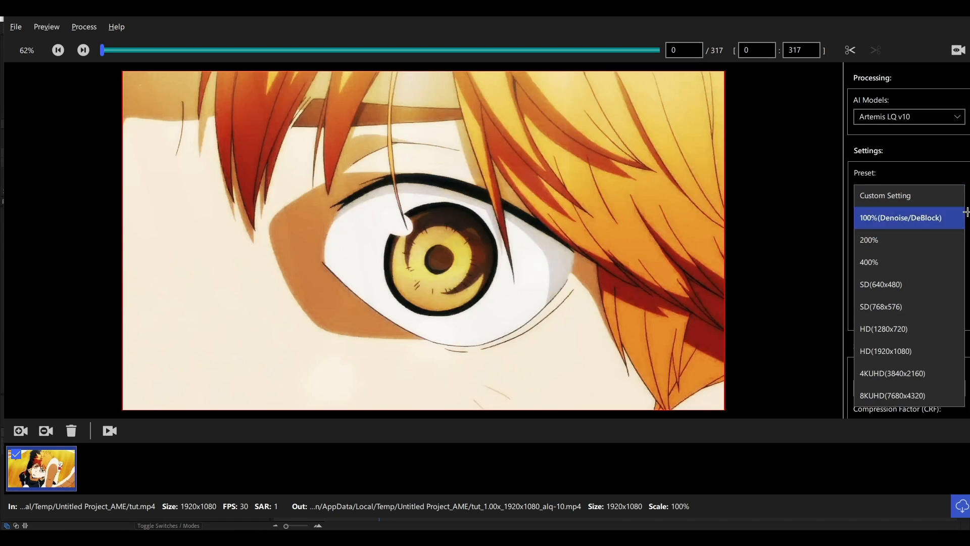
left_click(912, 238)
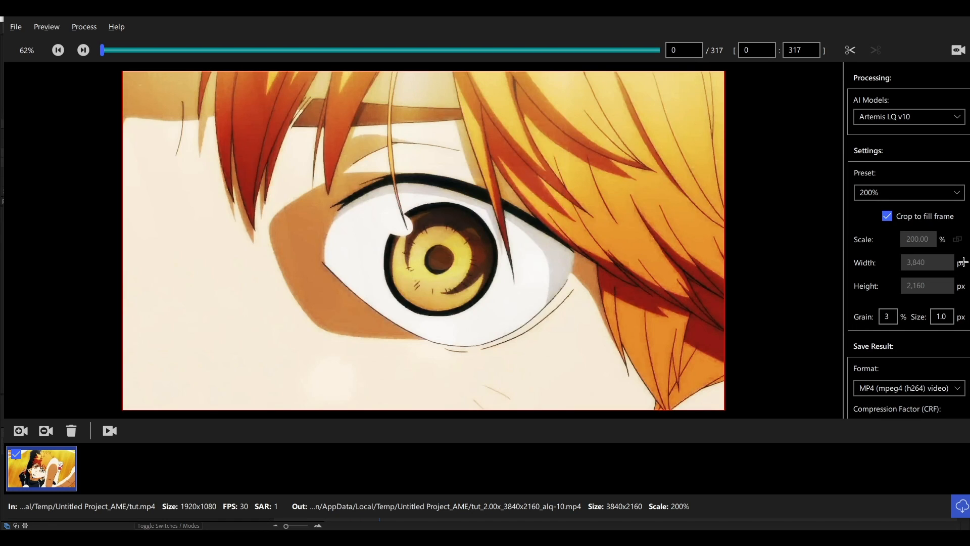
scroll(905, 316, "down", 2)
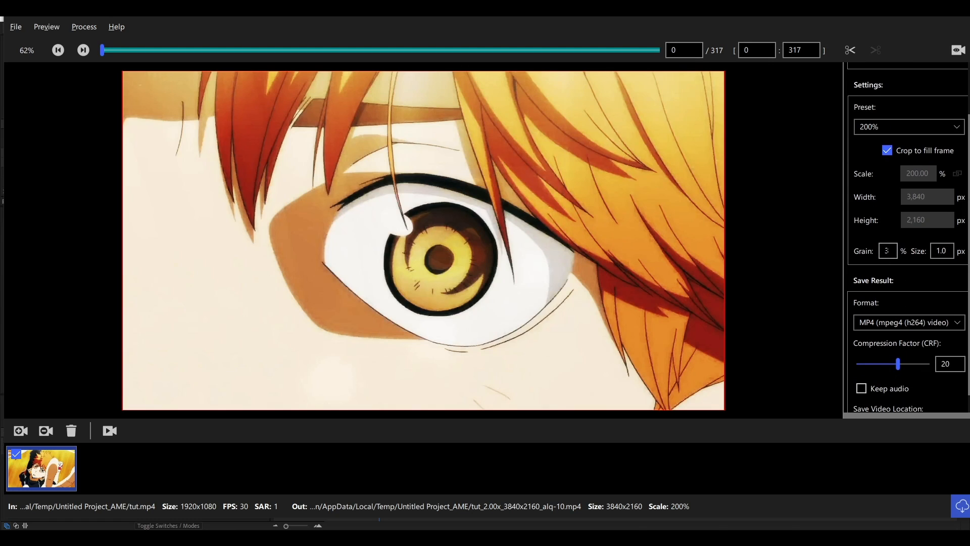
double_click(887, 251)
type("0")
scroll(905, 294, "down", 1)
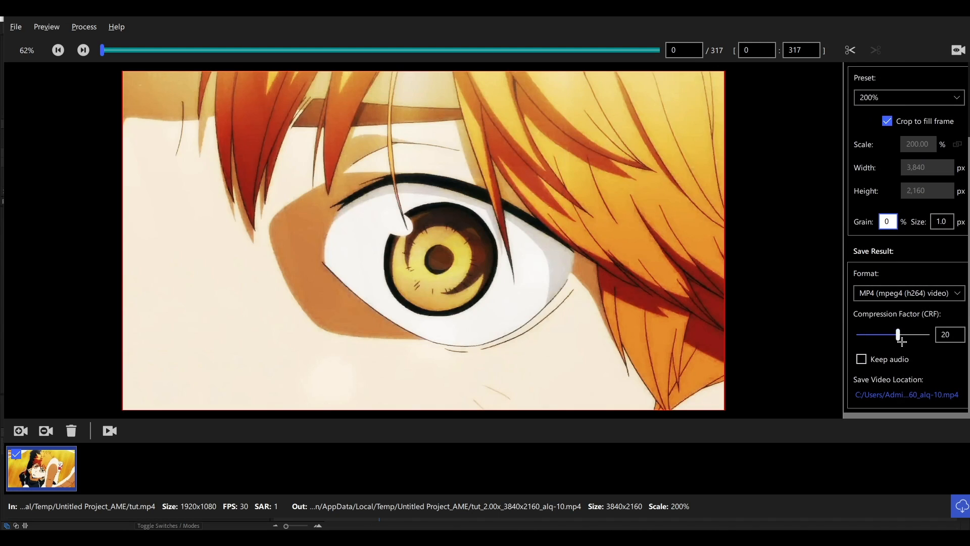
left_click_drag(899, 334, 859, 336)
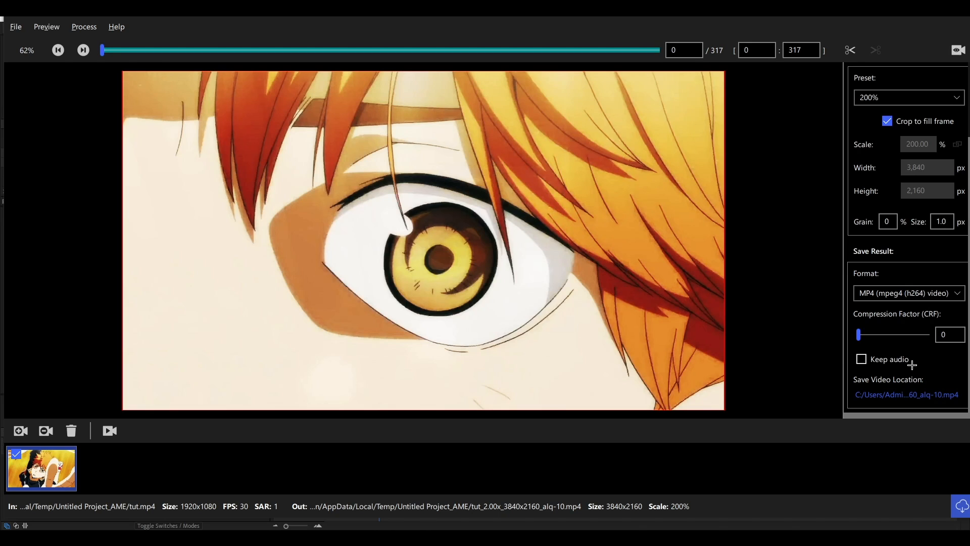
scroll(892, 350, "up", 3)
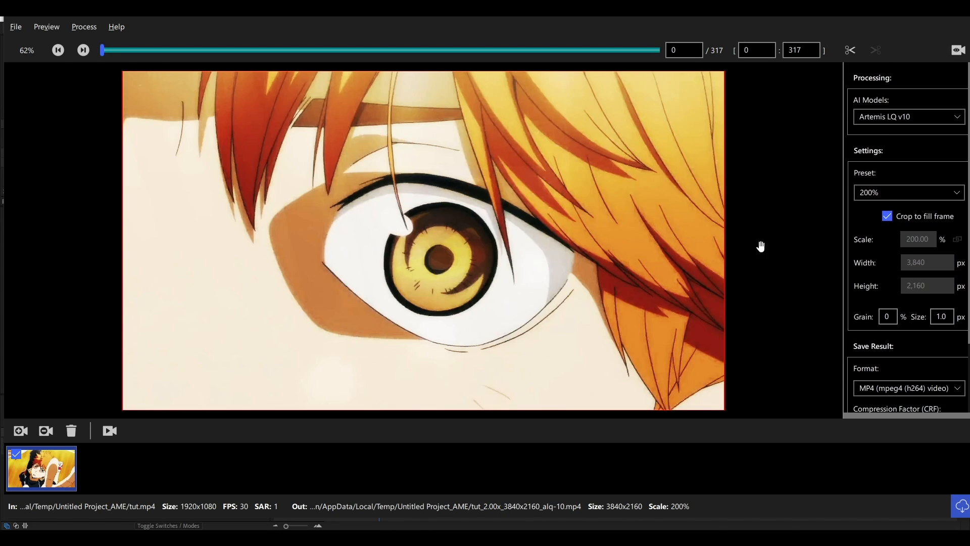
scroll(964, 272, "down", 3)
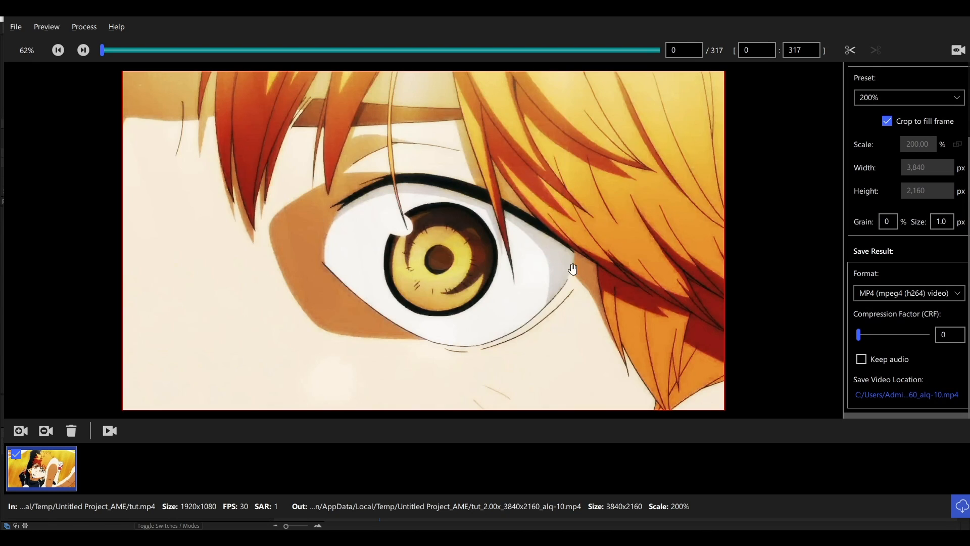
Run a side-by-side preview of the original versus the Artemis LQ upscale.
left_click(958, 51)
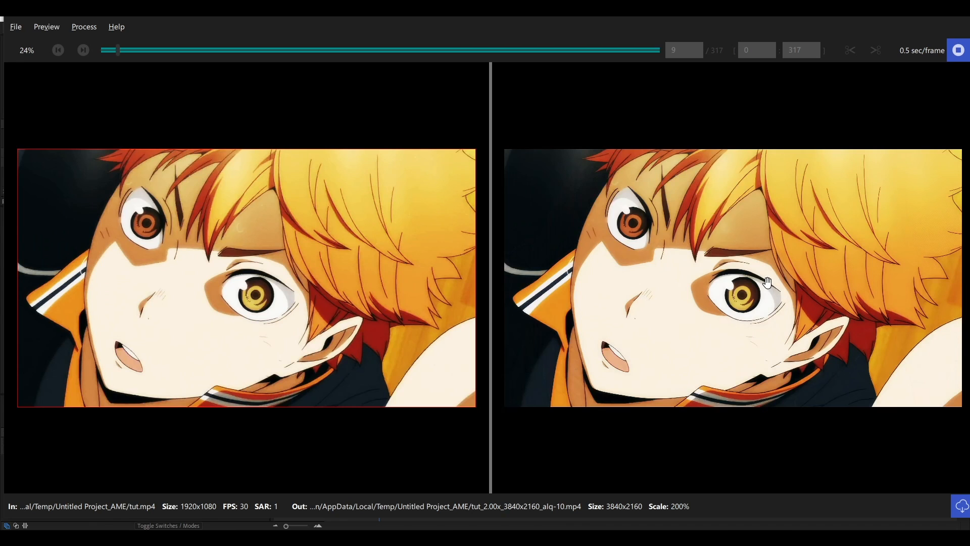
scroll(768, 282, "up", 3)
scroll(773, 282, "up", 3)
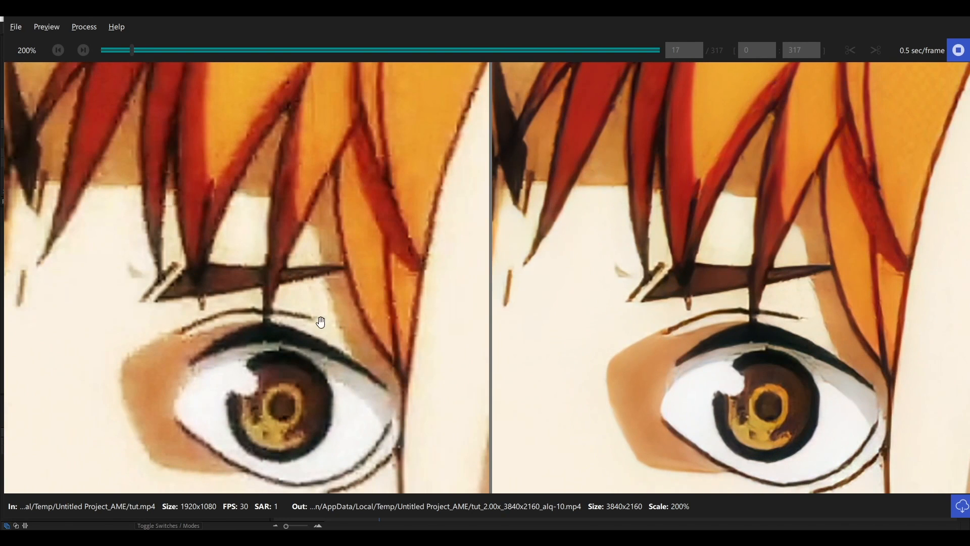
scroll(742, 378, "down", 3)
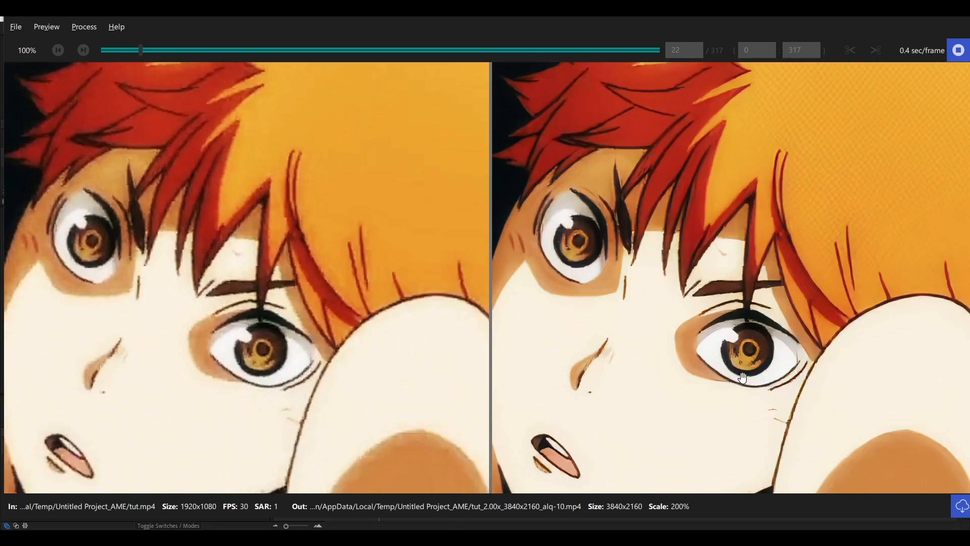
scroll(742, 378, "down", 3)
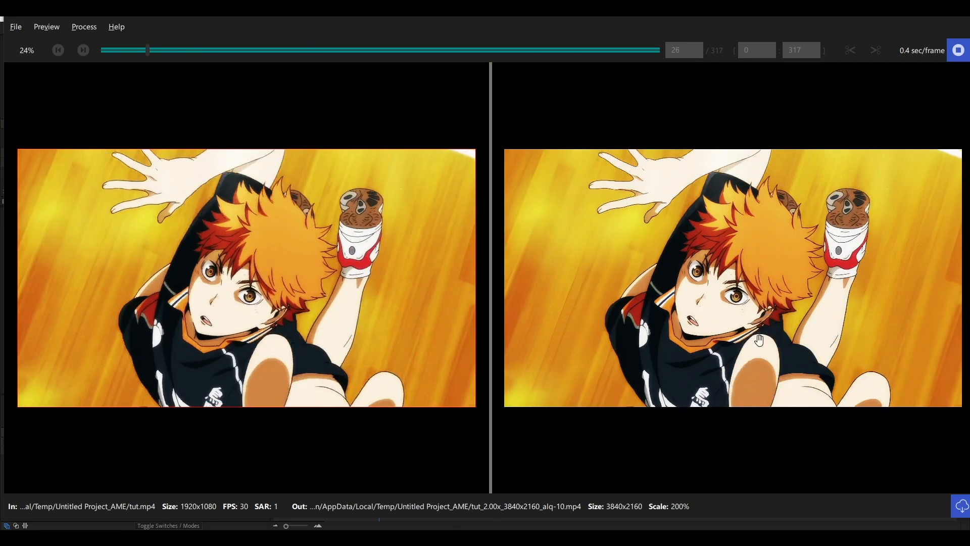
key("space")
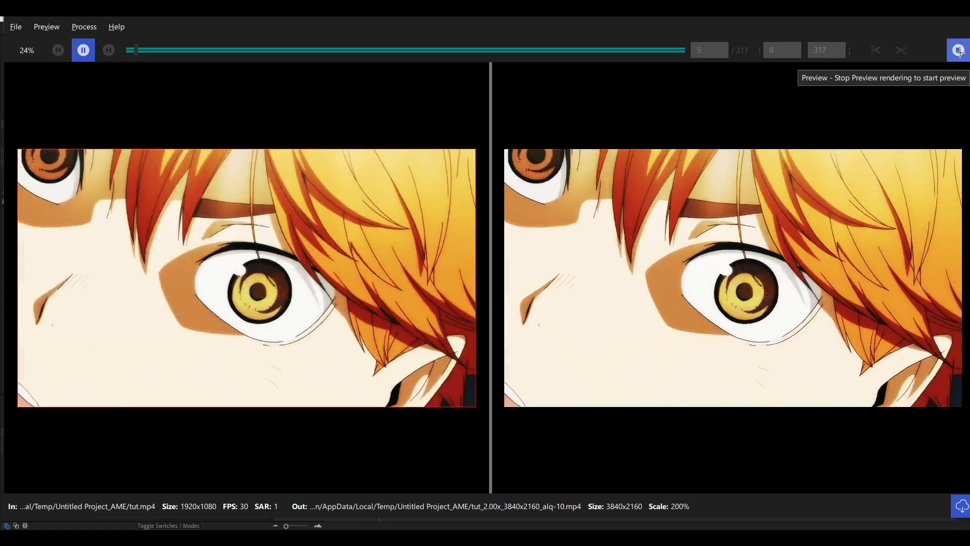
Stop the preview and start processing the whole clip to tut_2.00x_3840x2160_alq-10.
left_click(959, 50)
left_click(109, 431)
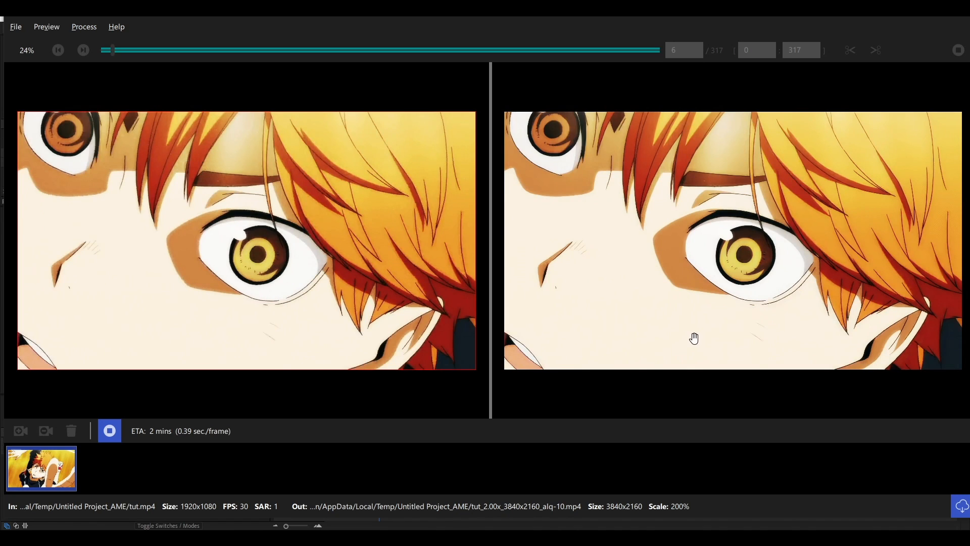
key("alt+Tab")
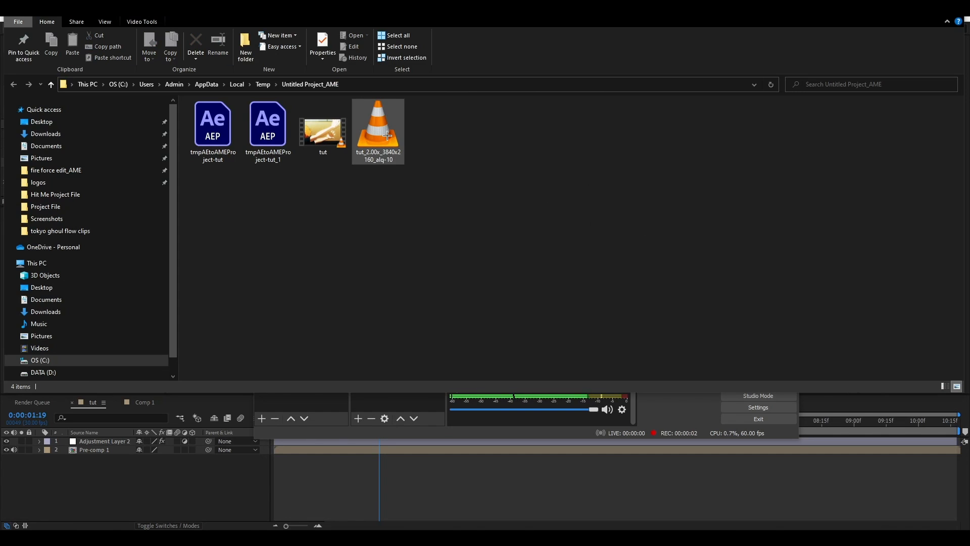
Drop tut_2.00x_3840x2160_alq-10 into the timeline as the top layer and fit the viewer.
left_click_drag(379, 133, 219, 455)
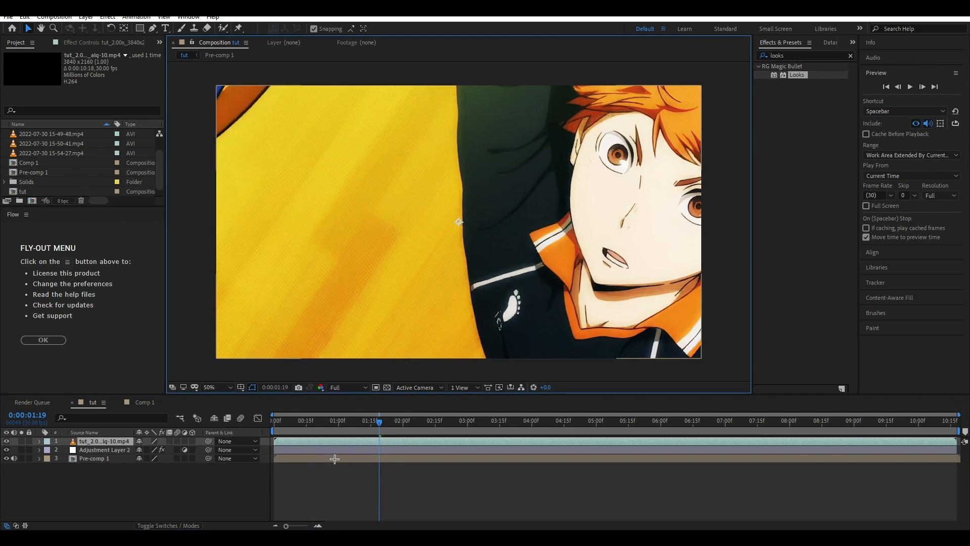
scroll(552, 331, "down", 2)
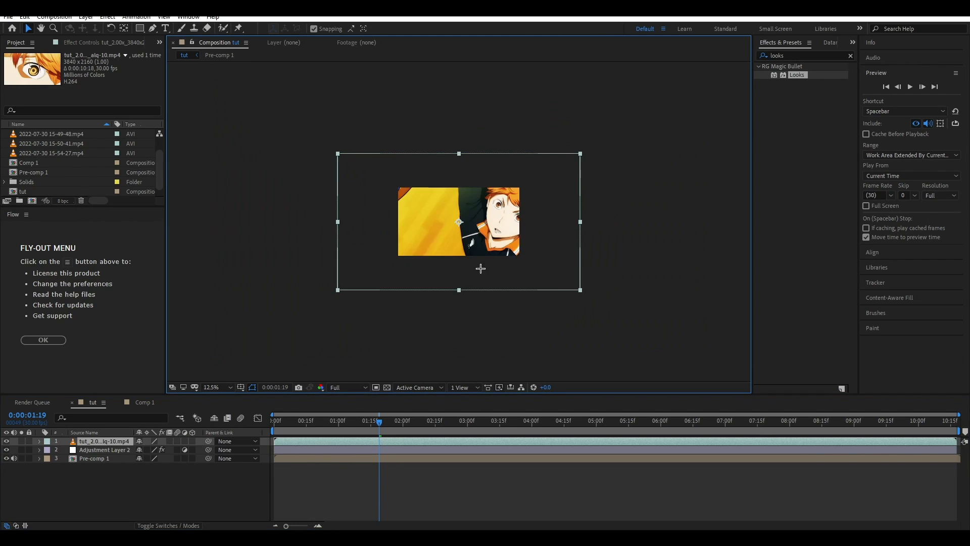
scroll(455, 258, "up", 1)
left_click(217, 386)
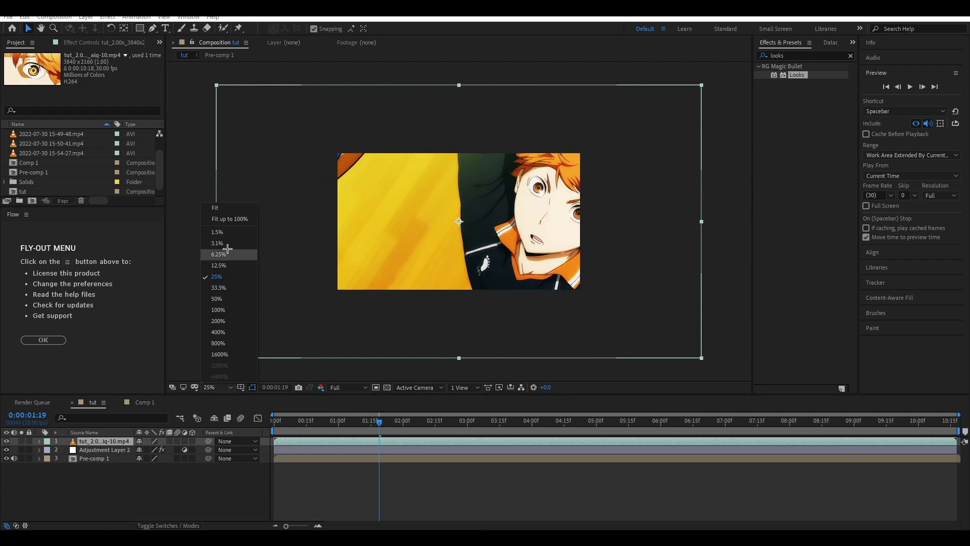
left_click(227, 217)
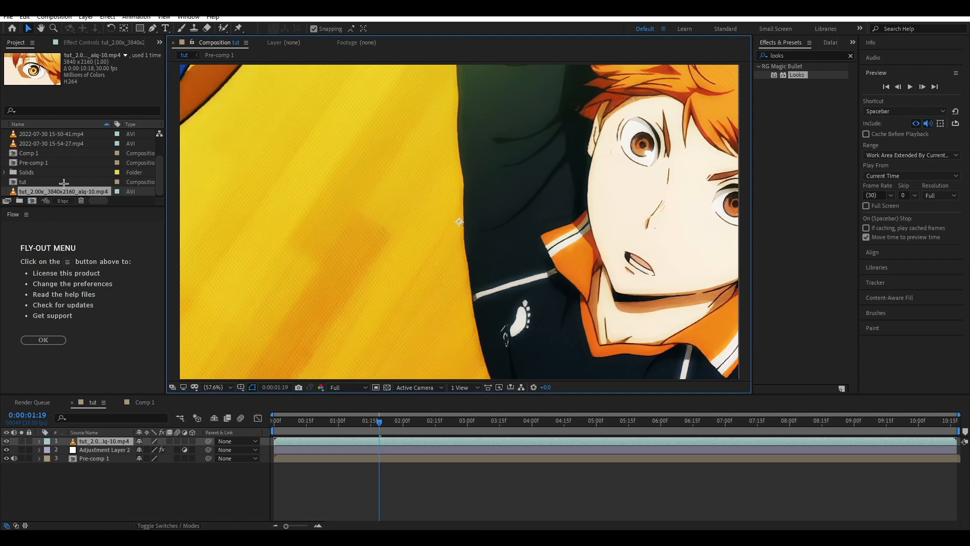
Inspect the tut composition settings and confirm the upscaled footage is 3840x2160.
right_click(65, 183)
left_click(99, 191)
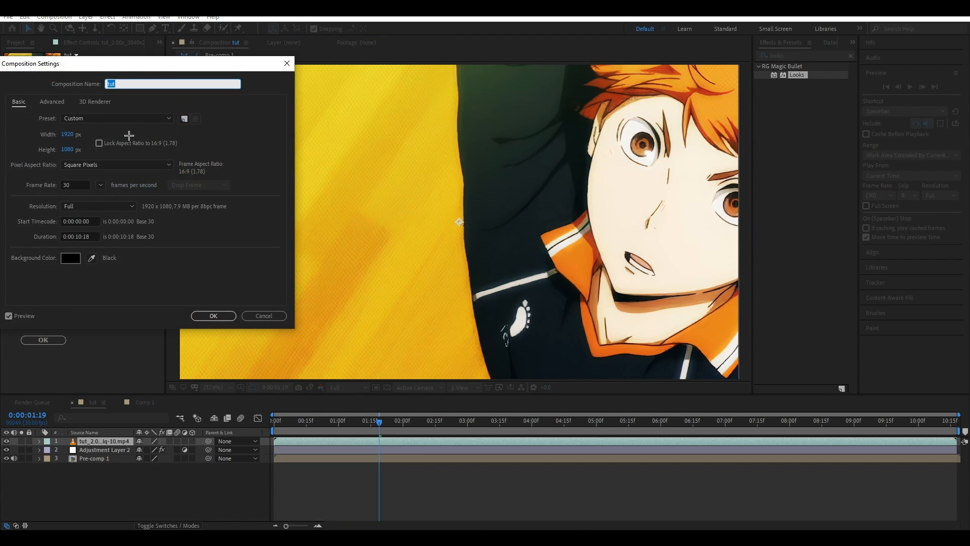
left_click(100, 143)
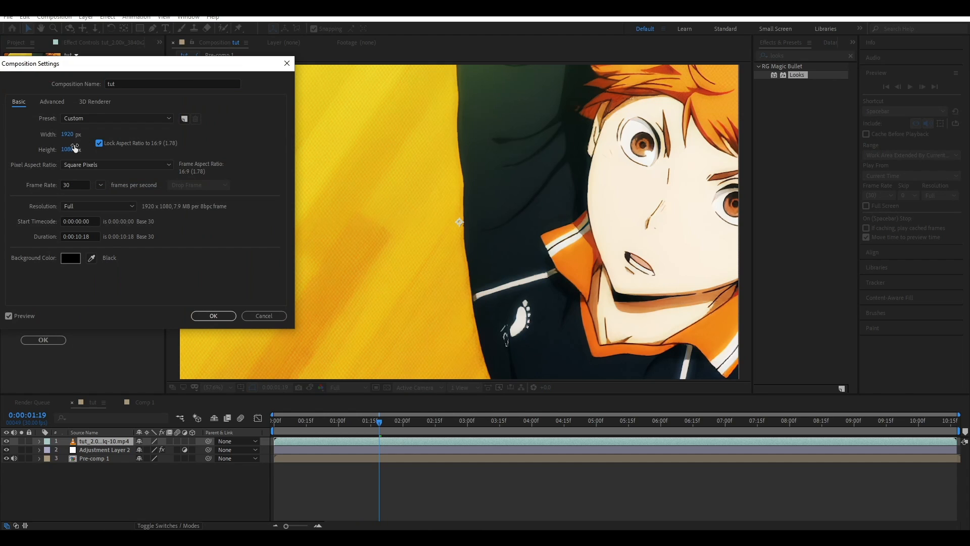
left_click(264, 315)
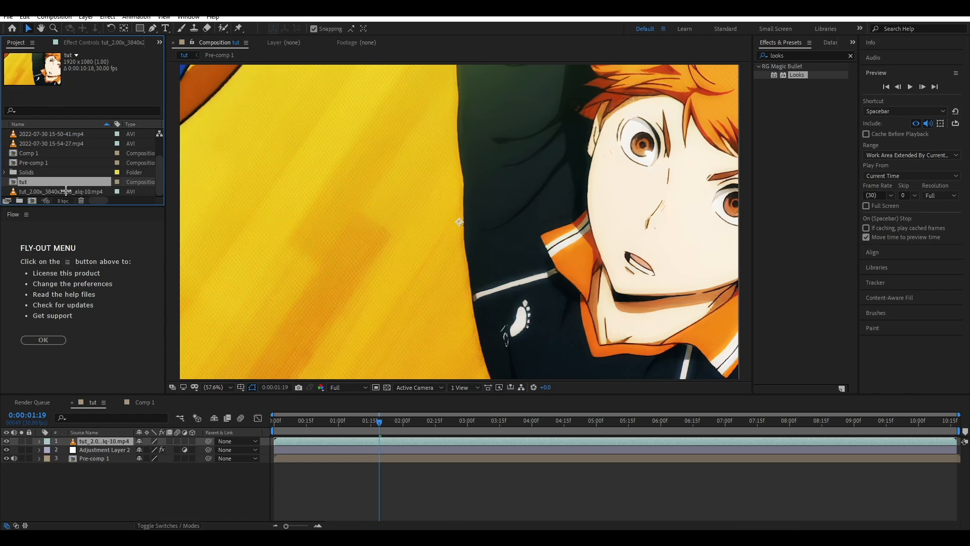
left_click(66, 192)
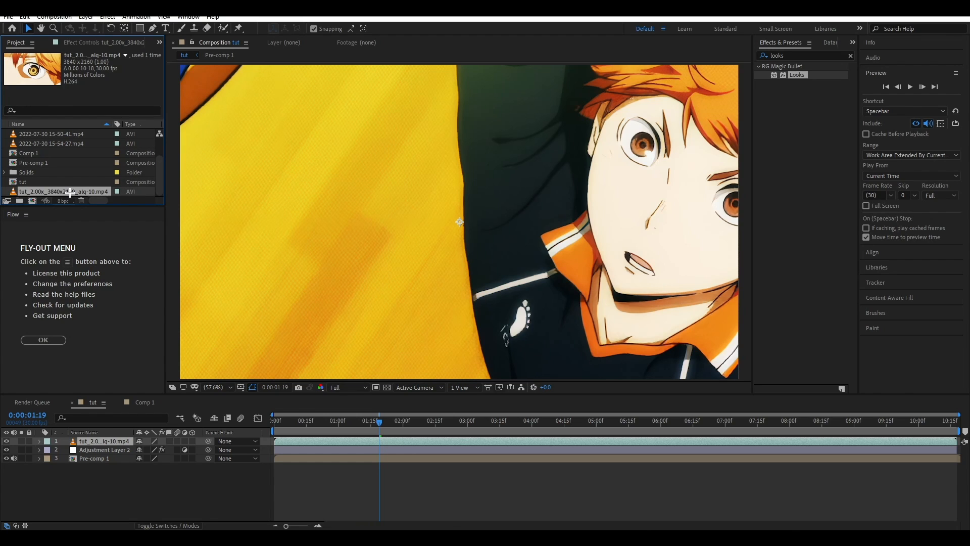
Lock the composition's 16:9 aspect ratio and set its width to 3840.
right_click(73, 182)
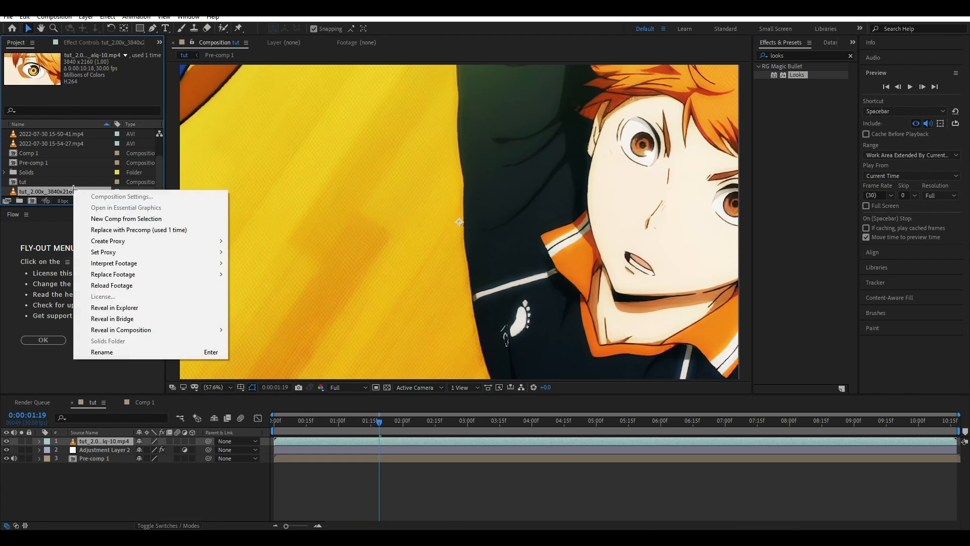
left_click(227, 191)
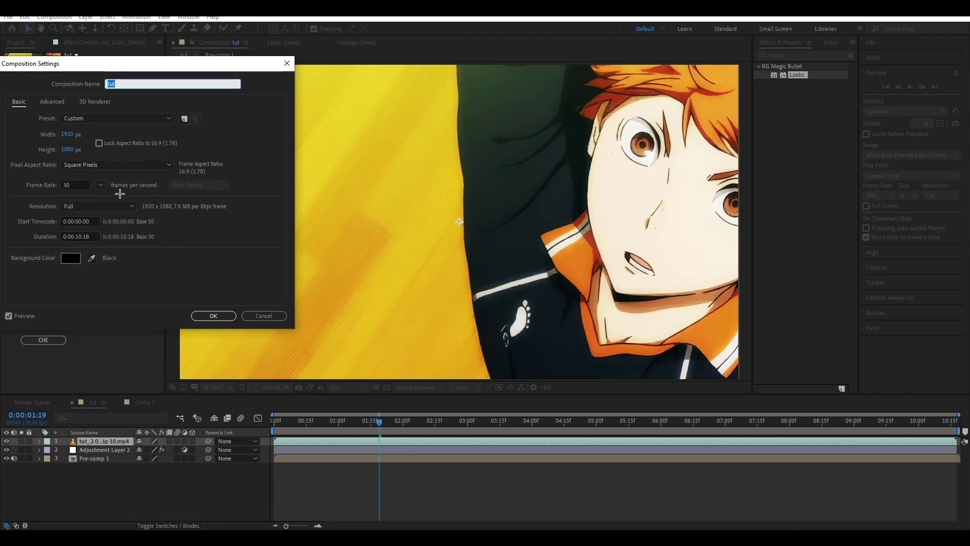
left_click(99, 143)
left_click(69, 134)
type("3840")
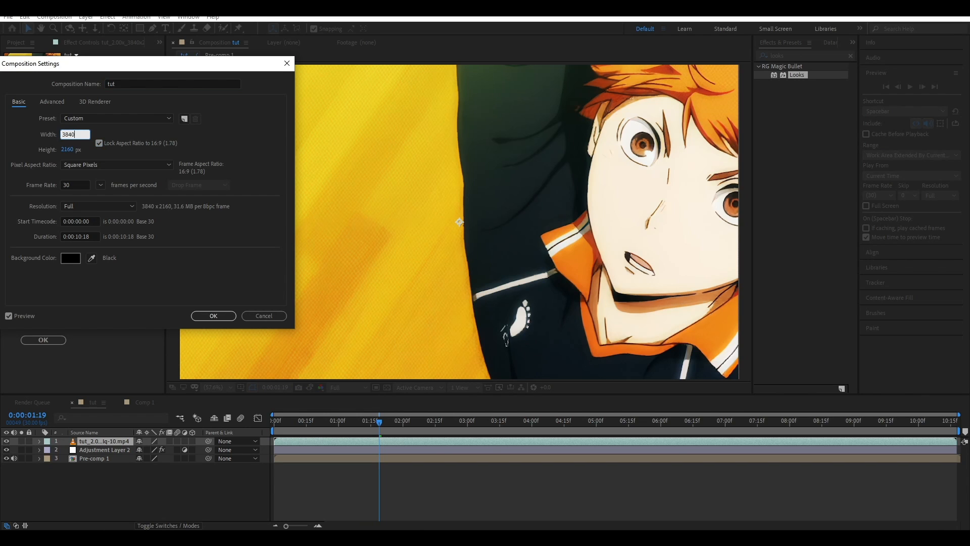
Apply the 3840x2160 size, fit the viewer, and hide/show the 4K clip to reveal the smaller original.
left_click(213, 315)
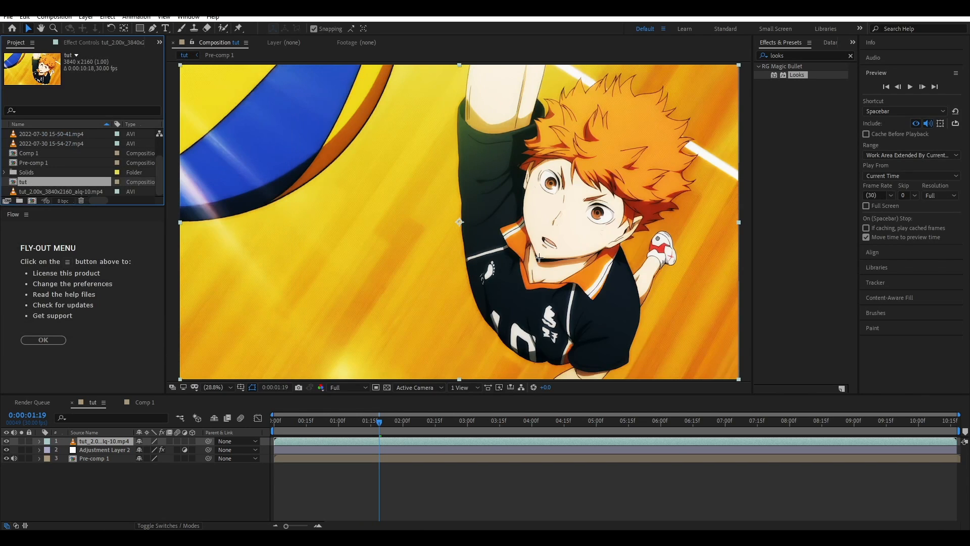
scroll(418, 345, "up", 1)
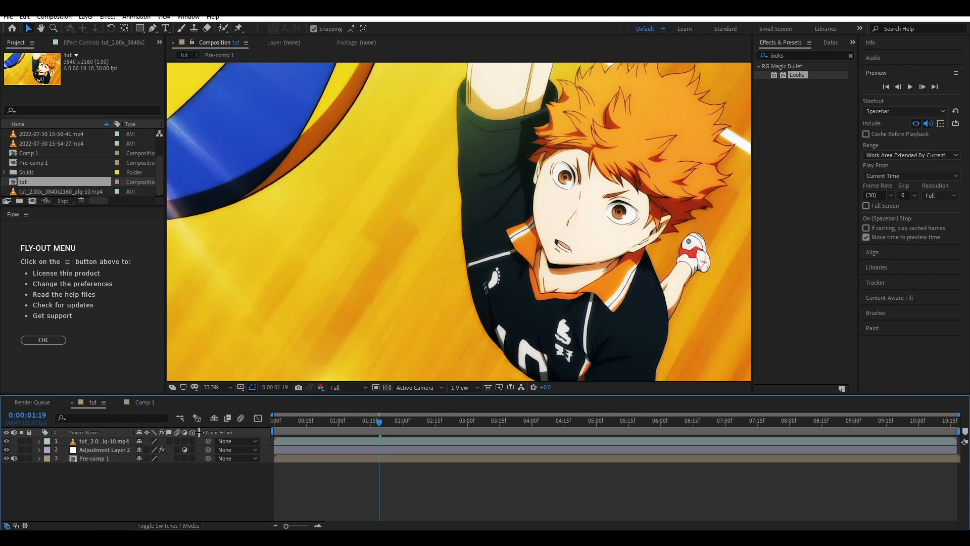
left_click(211, 388)
left_click(239, 230)
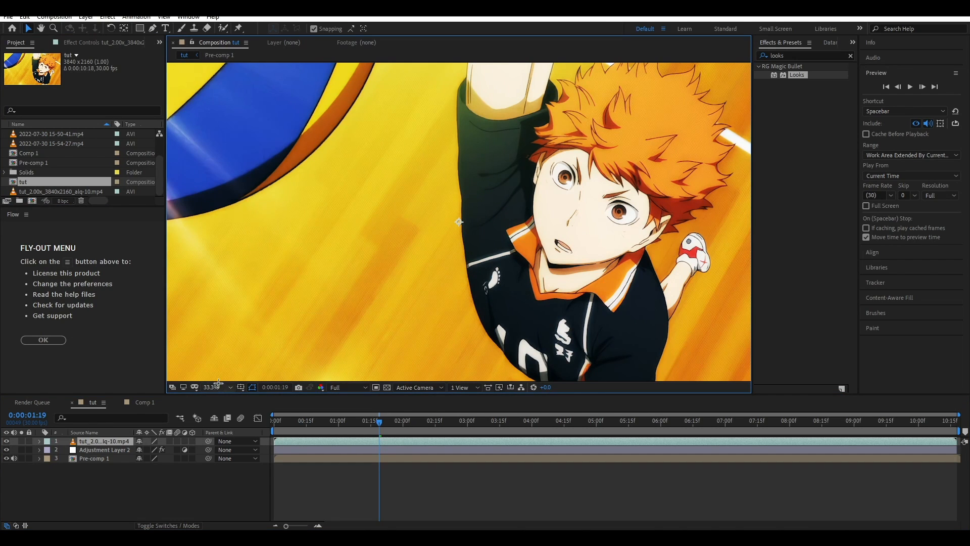
left_click(211, 387)
left_click(215, 207)
left_click(7, 441)
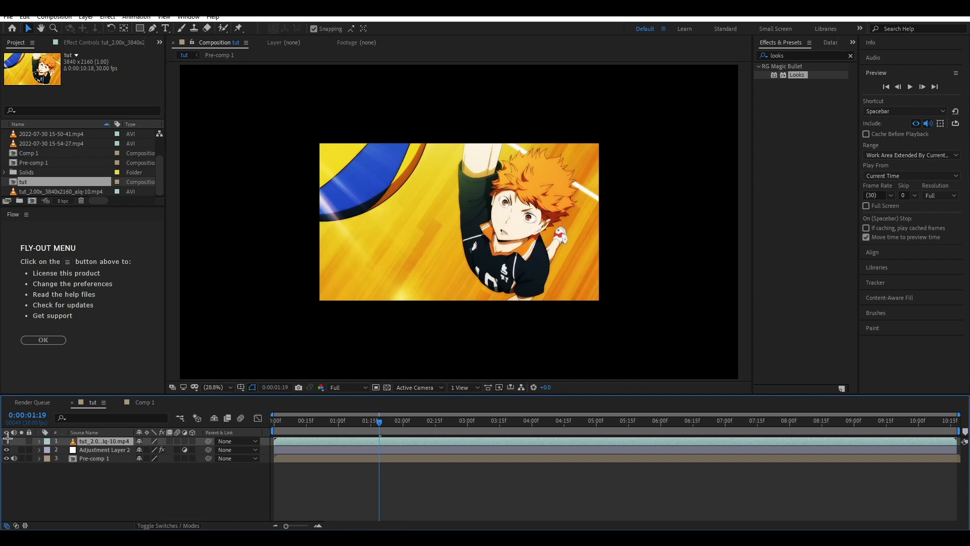
left_click(7, 441)
Pre-compose the adjustment layer and original clip into Pre-comp 2 scaled to 200%.
left_click(94, 458)
right_click(94, 459)
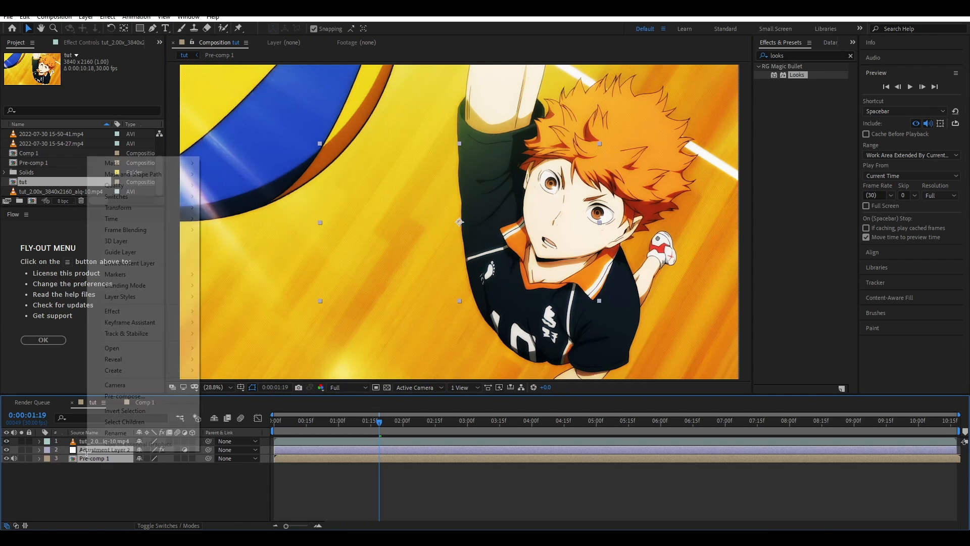
left_click(125, 397)
key("Return")
key("s")
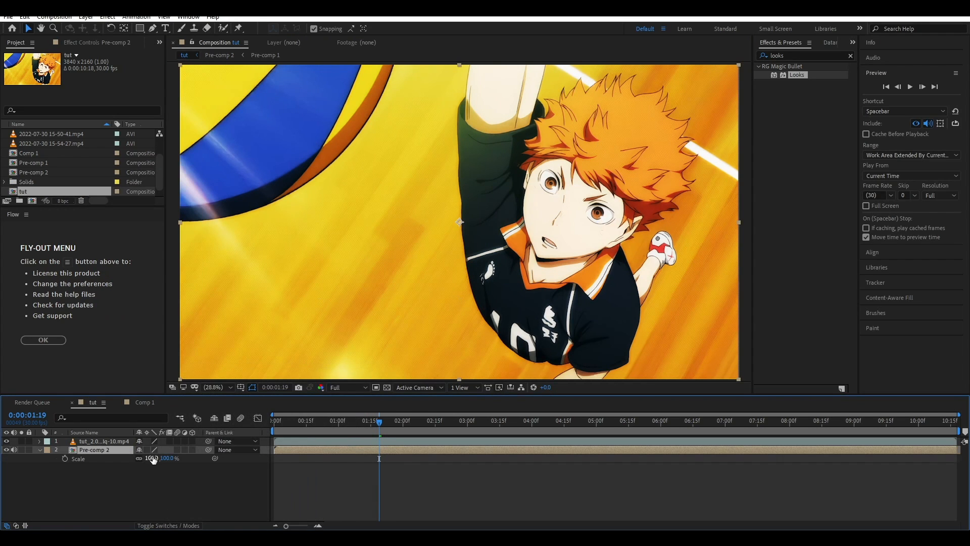
left_click(169, 458)
type("200")
key("Return")
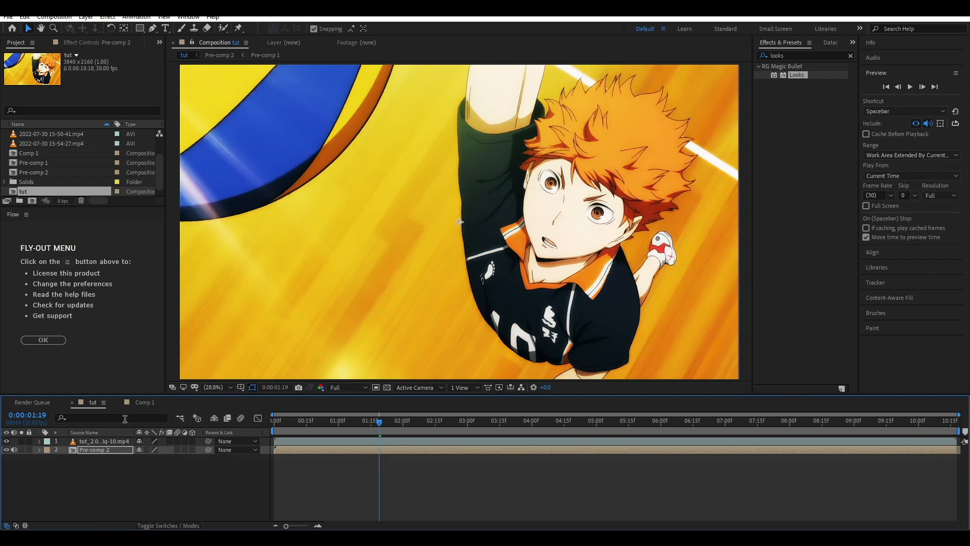
left_click(137, 485)
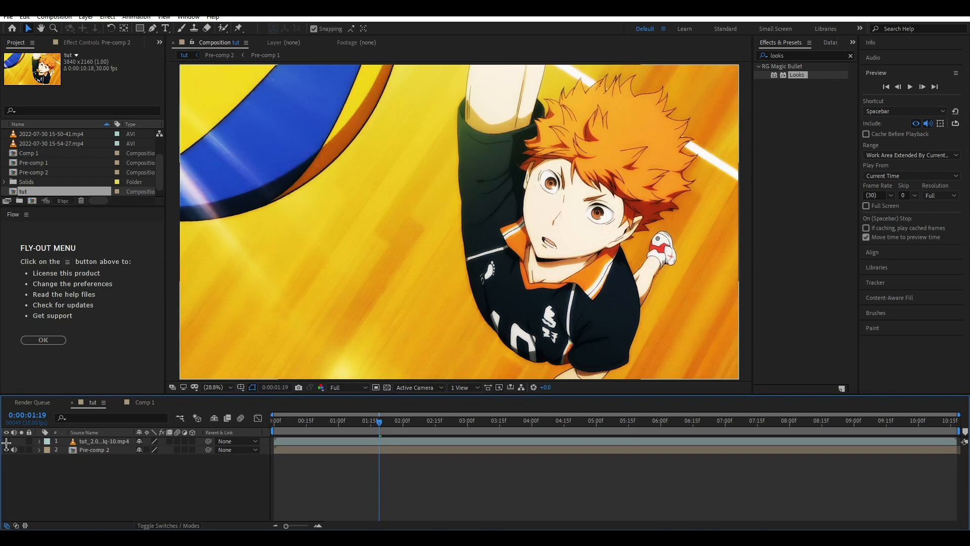
scroll(655, 127, "up", 1)
scroll(655, 128, "up", 3)
Zoom into the hair linework and toggle the 4K layer to compare against the original.
left_click_drag(523, 209, 281, 318)
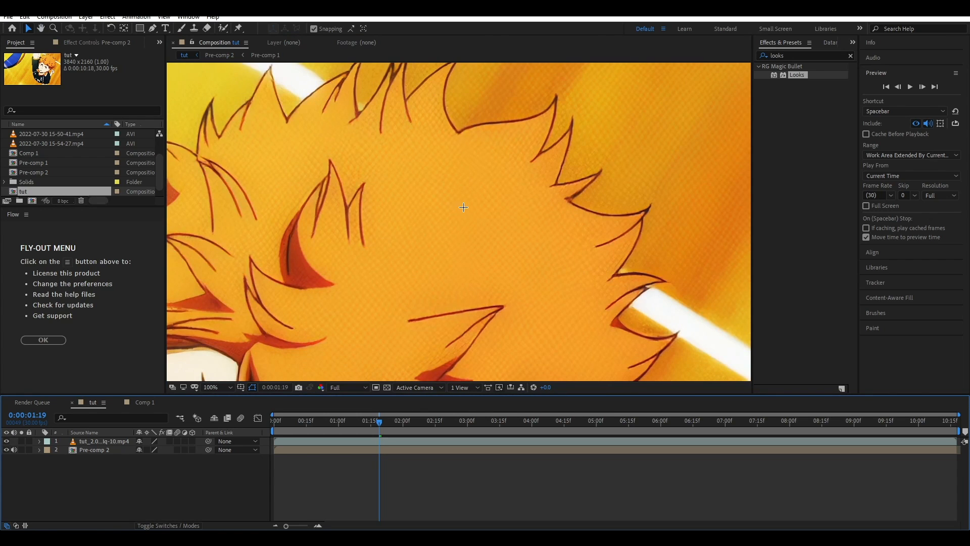
scroll(463, 207, "down", 1)
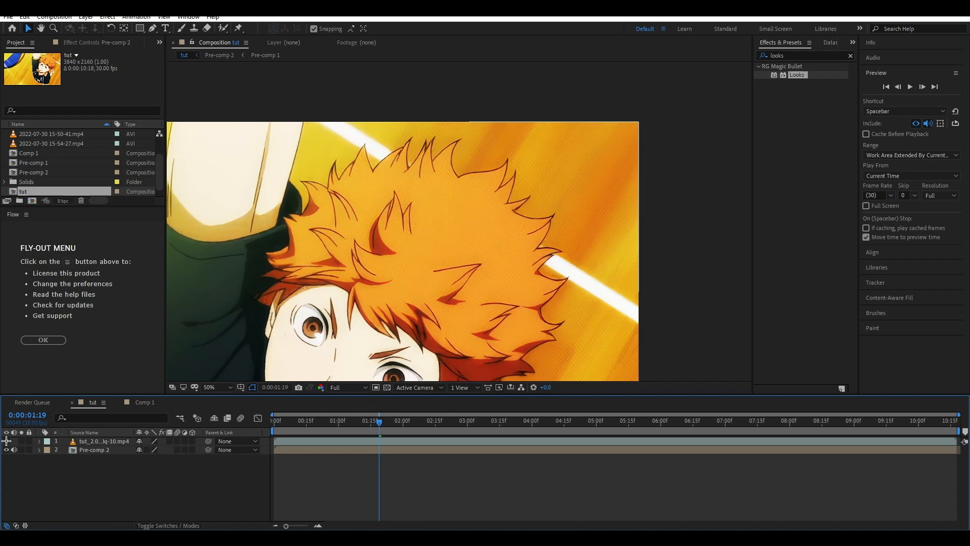
scroll(463, 228, "up", 2)
left_click_drag(546, 182, 486, 261)
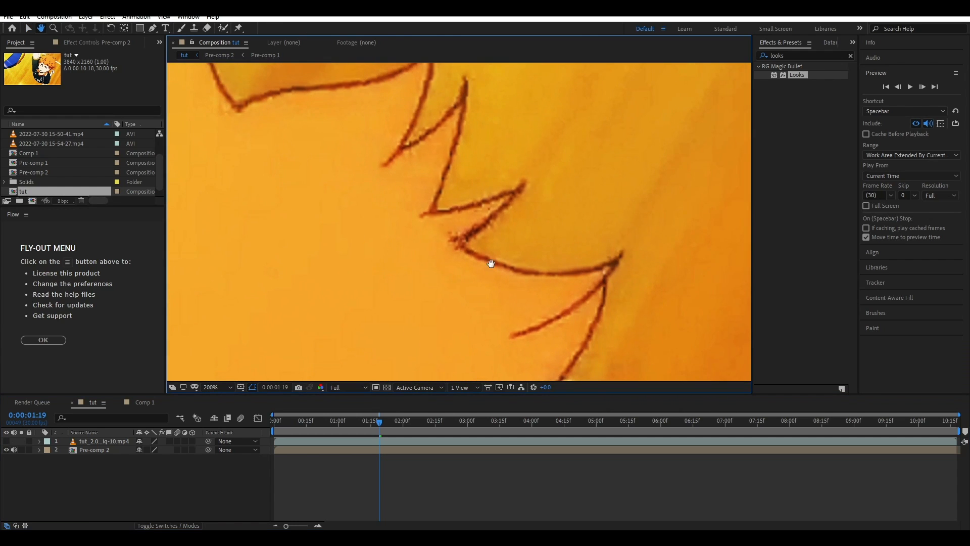
left_click(9, 443)
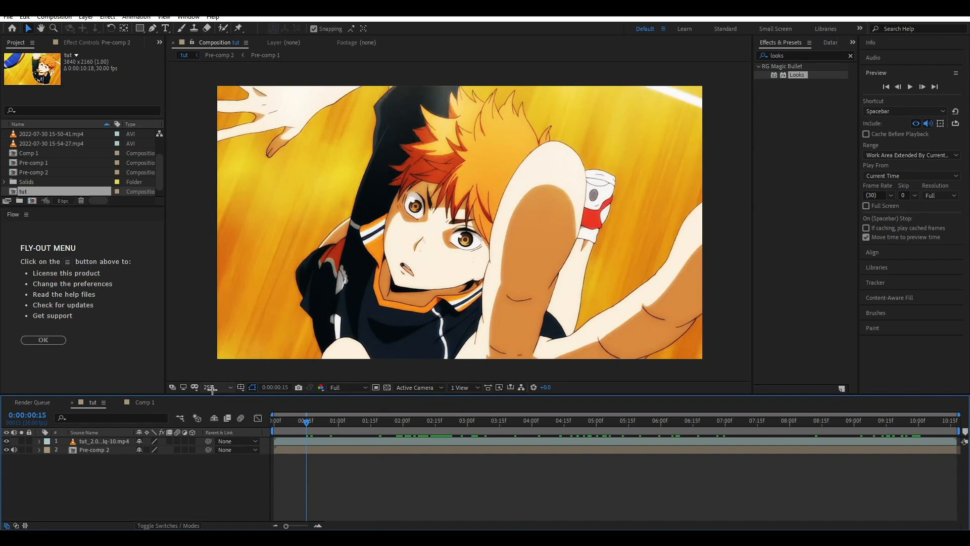
Search 'sharp' and apply Sharpen and Unsharp Mask to the 4K clip.
key("shift+slash")
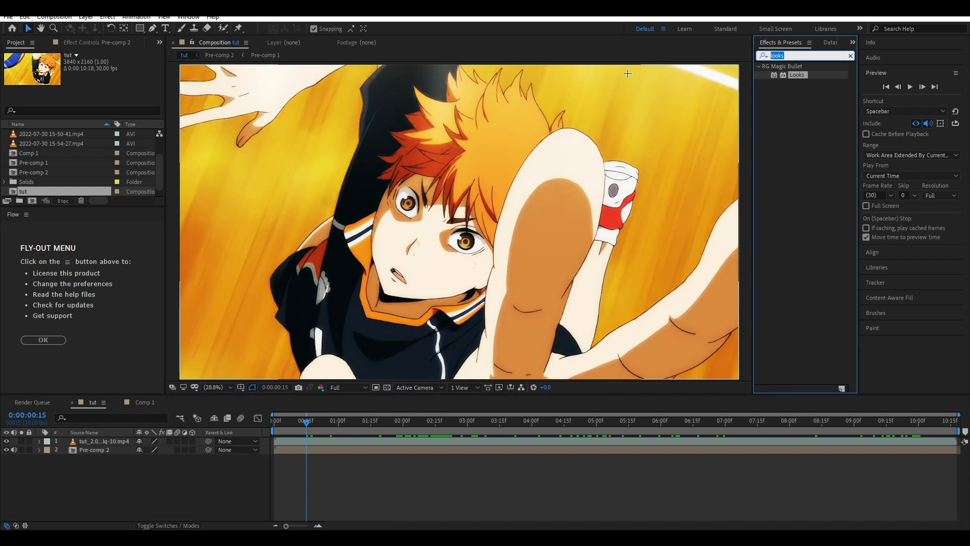
type("sharp")
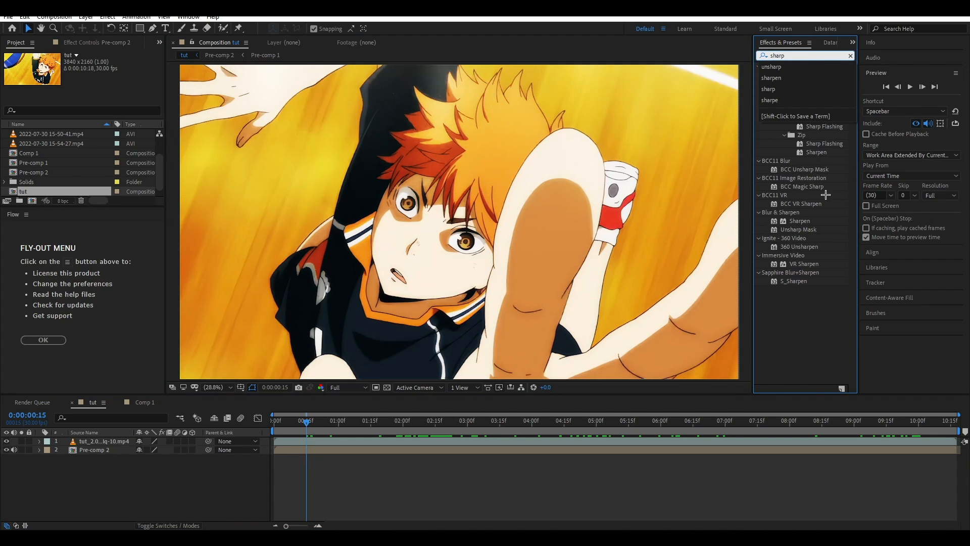
key("Return")
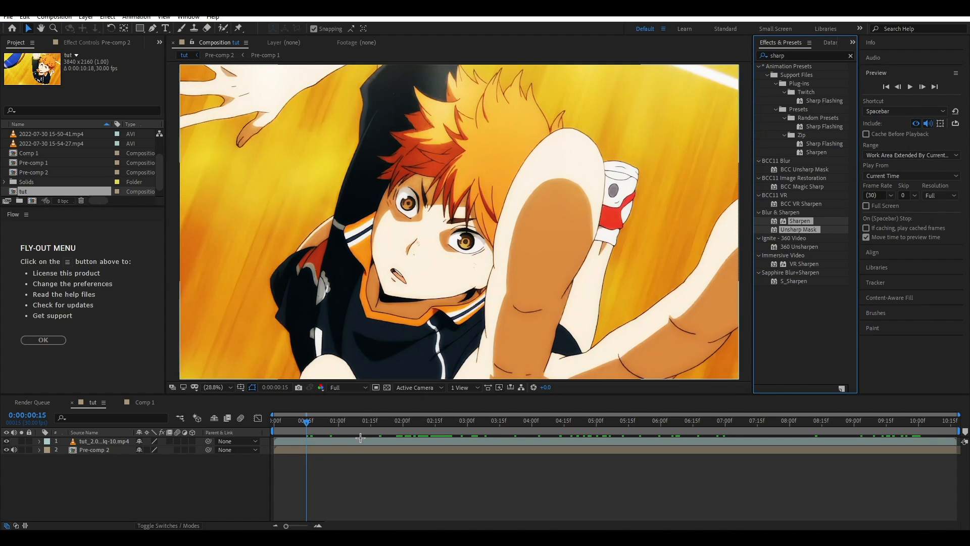
double_click(800, 228)
double_click(800, 221)
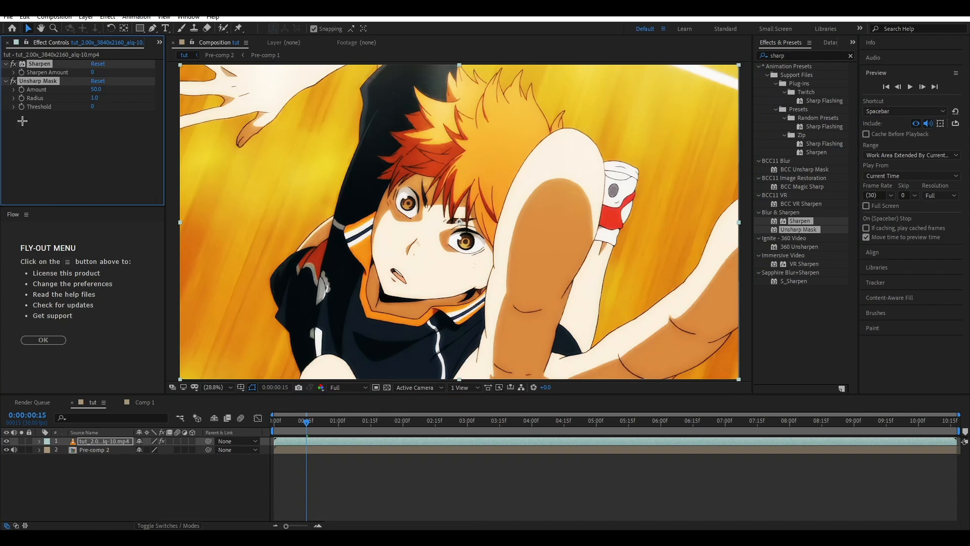
Set Unsharp Mask radius 15 and amount 25, and Sharpen amount 38.
left_click(97, 97)
type("5")
key("Return")
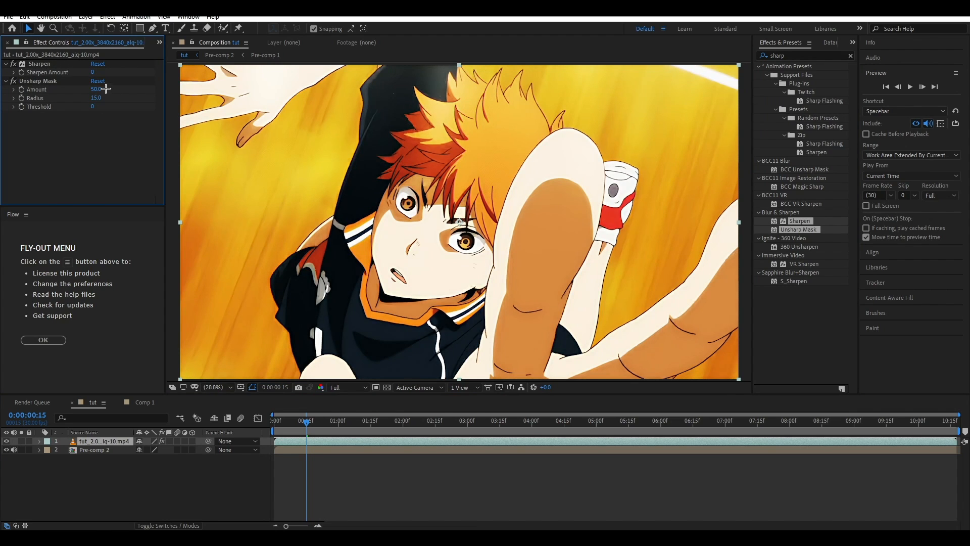
type("25")
key("Return")
left_click(95, 72)
type("8")
key("Return")
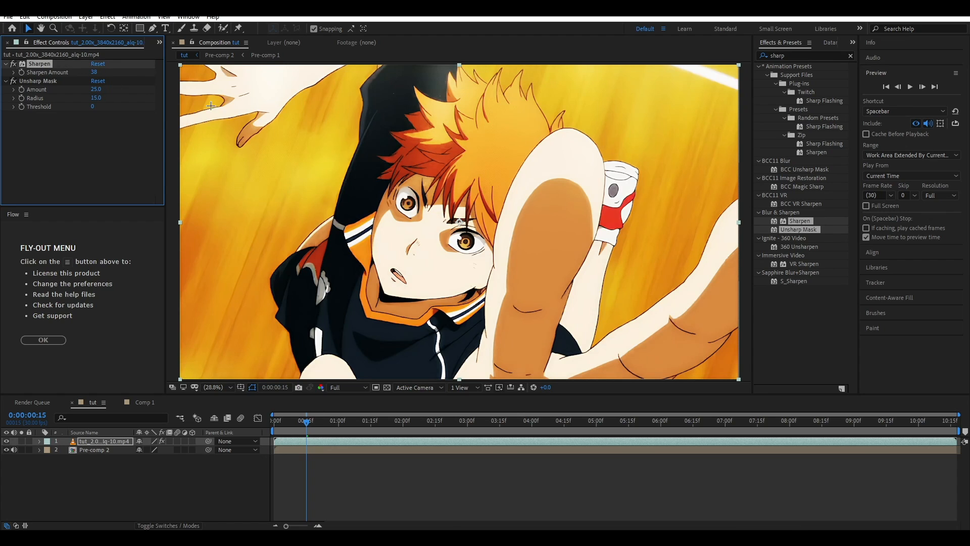
scroll(428, 308, "up", 1)
scroll(428, 307, "up", 2)
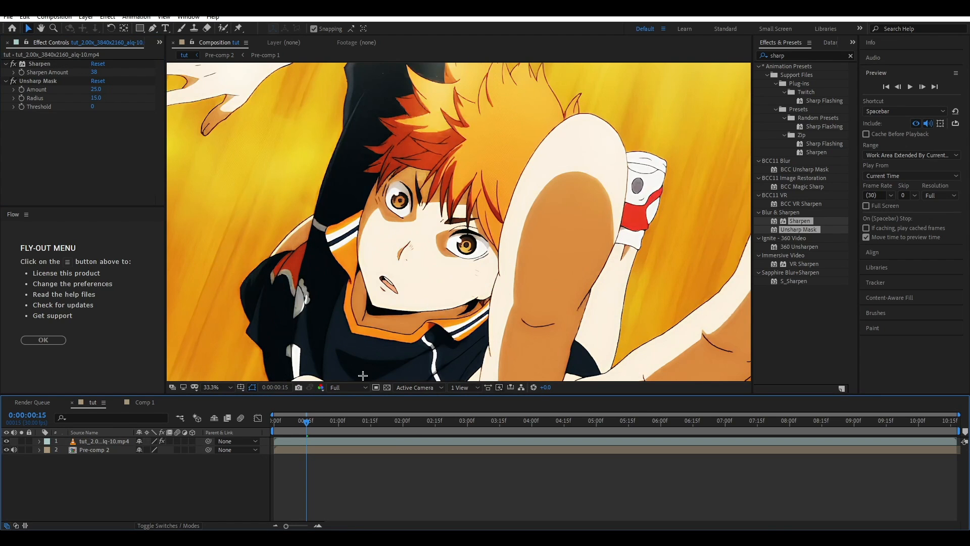
left_click(6, 442)
left_click(6, 441)
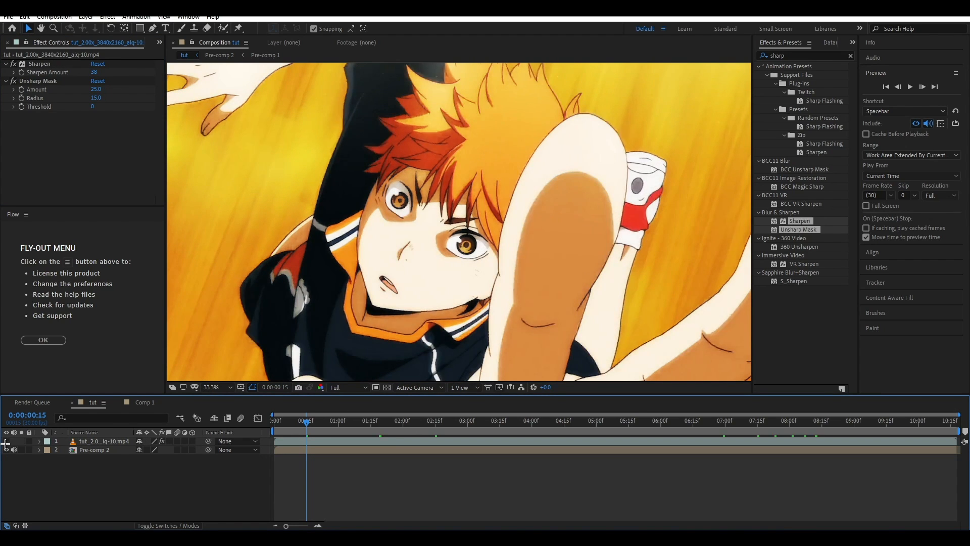
left_click(6, 441)
left_click(6, 442)
left_click(399, 421)
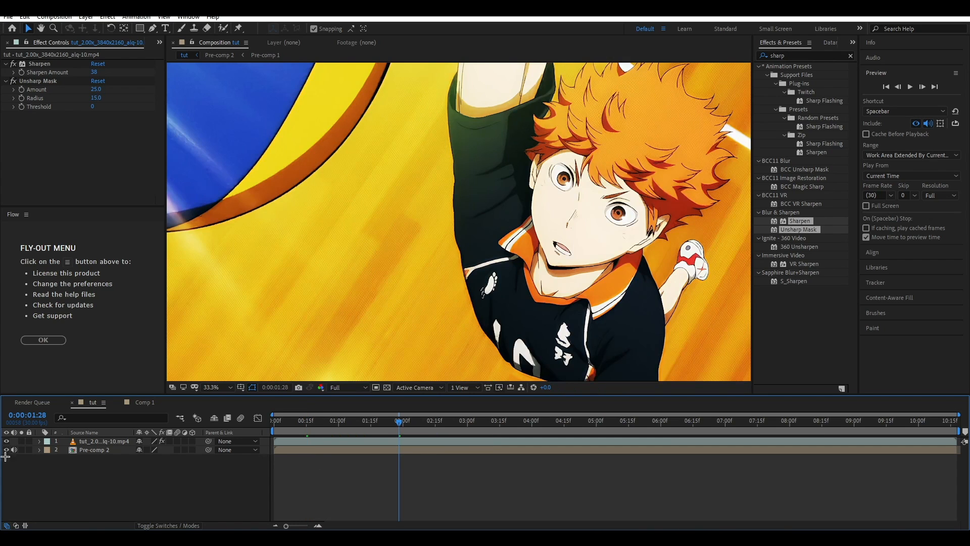
left_click(6, 441)
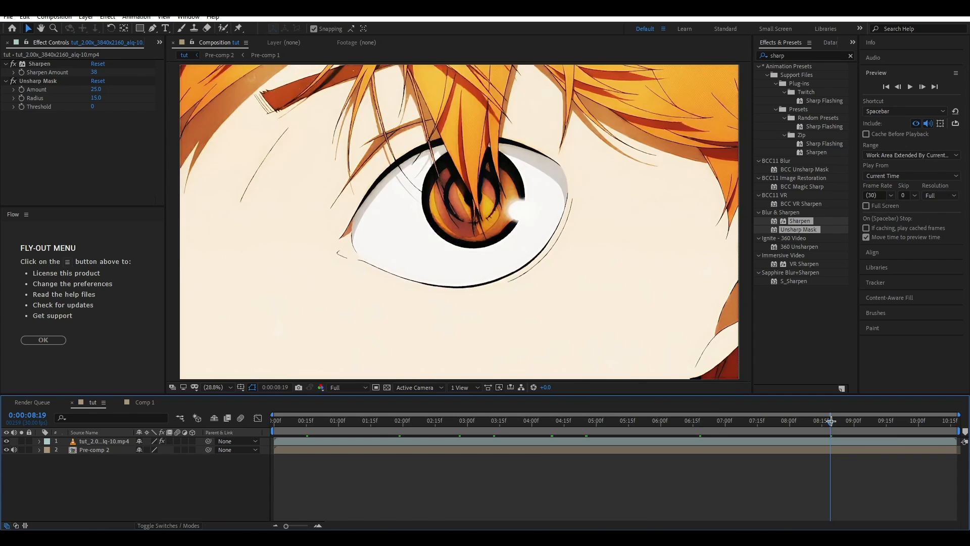
key("shift+slash")
double_click(530, 452)
left_click(456, 438)
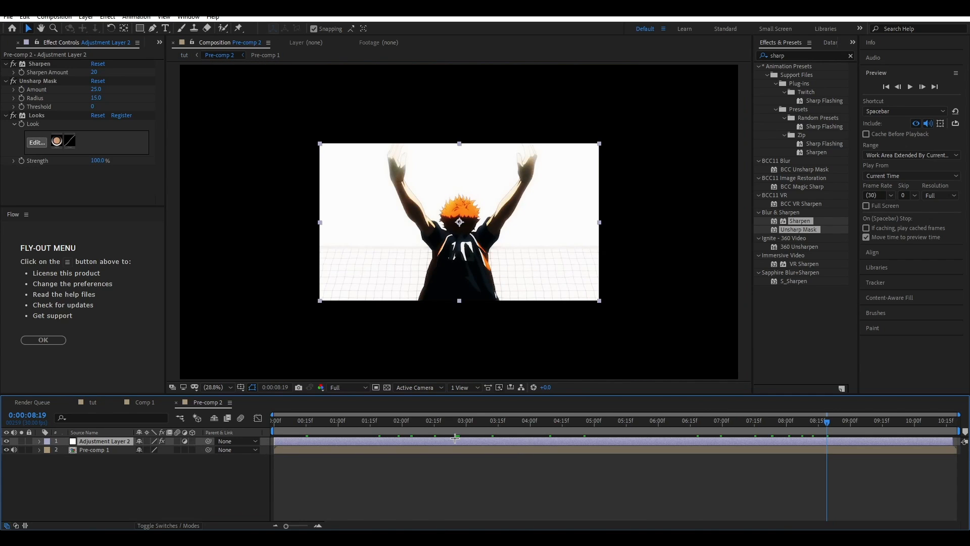
left_click(94, 402)
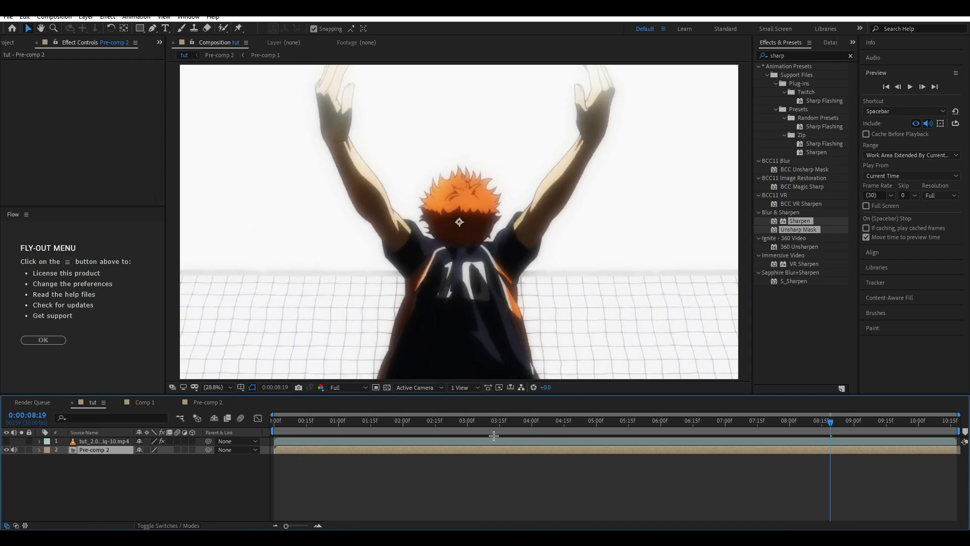
left_click(499, 421)
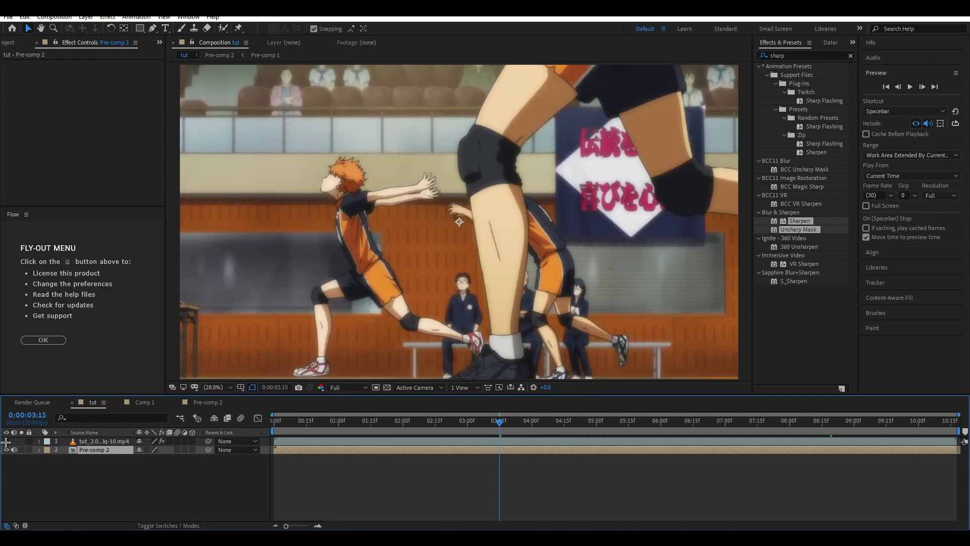
left_click(339, 421)
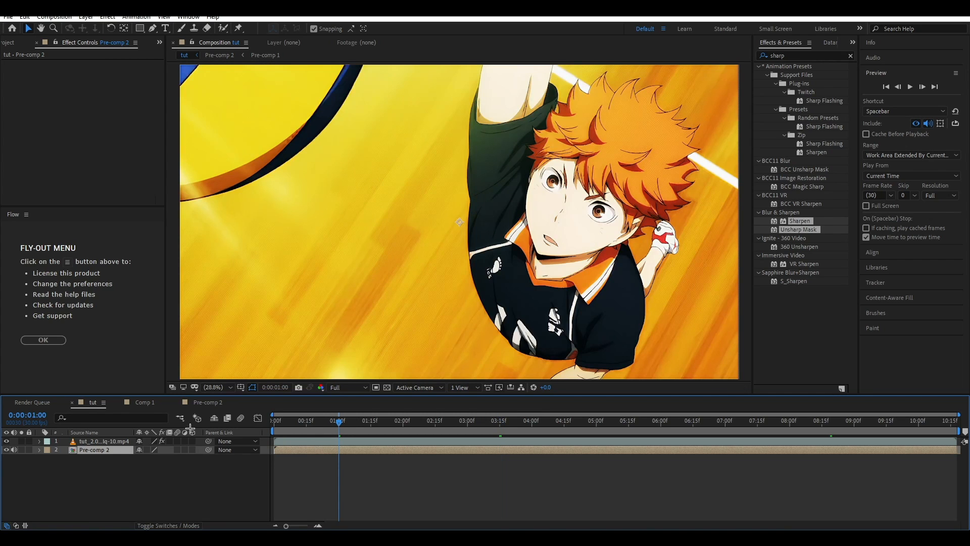